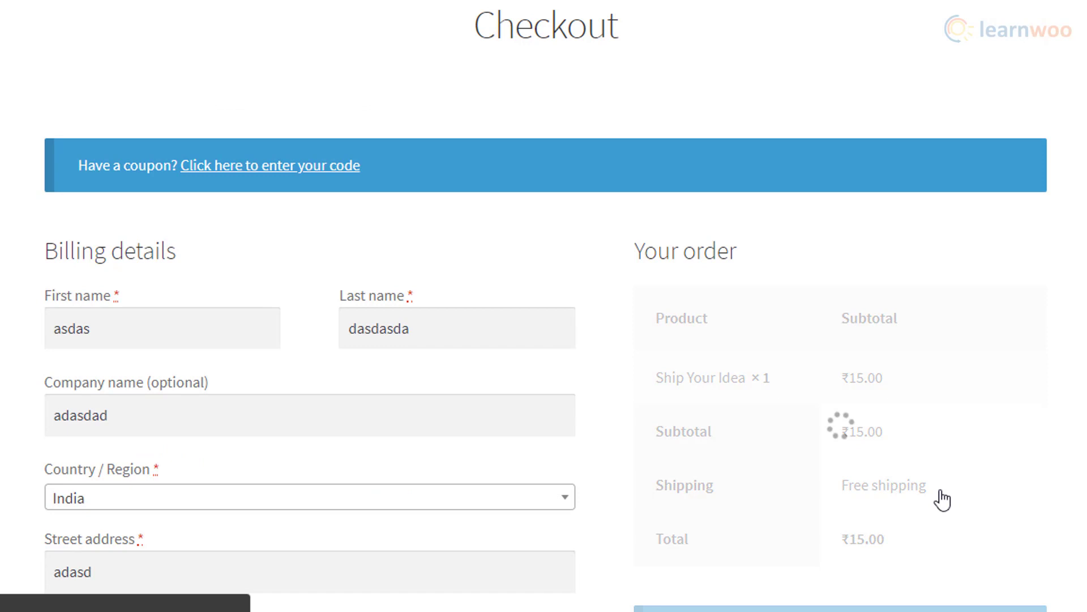
Step: Scroll the checkout page down to the notice that no payment methods are available for Karnataka
scroll(940, 498, "down", 5)
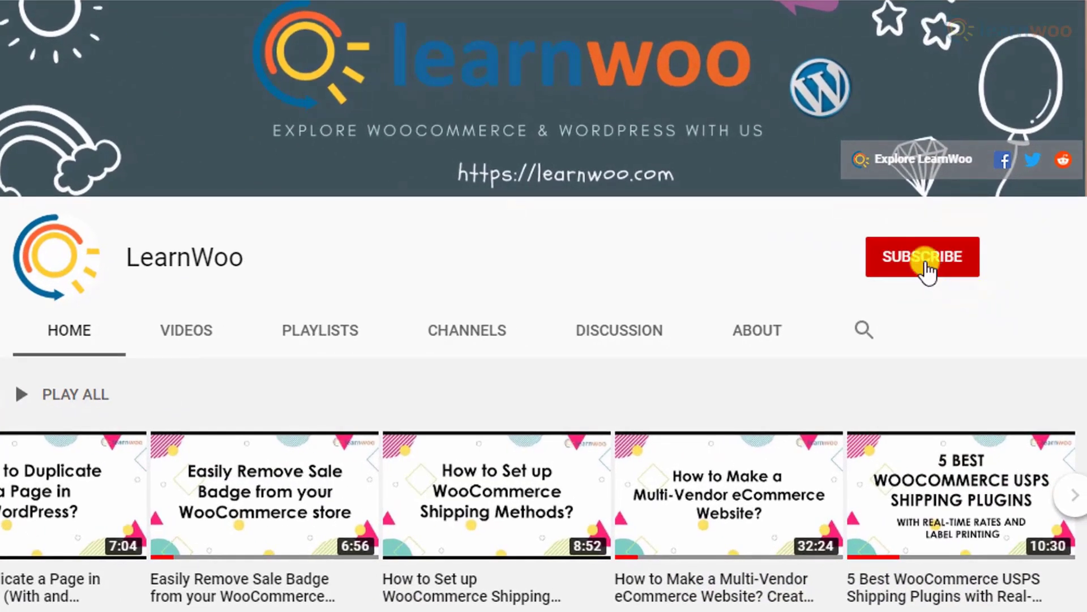
Step: Subscribe to the LearnWoo YouTube channel with notifications set to All
left_click(926, 260)
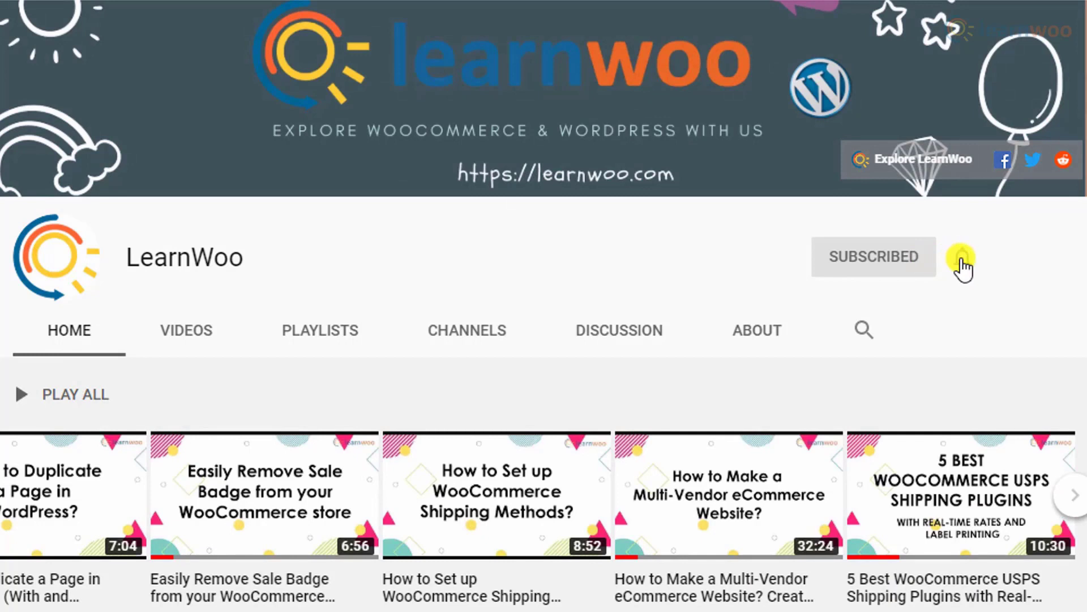
left_click(963, 265)
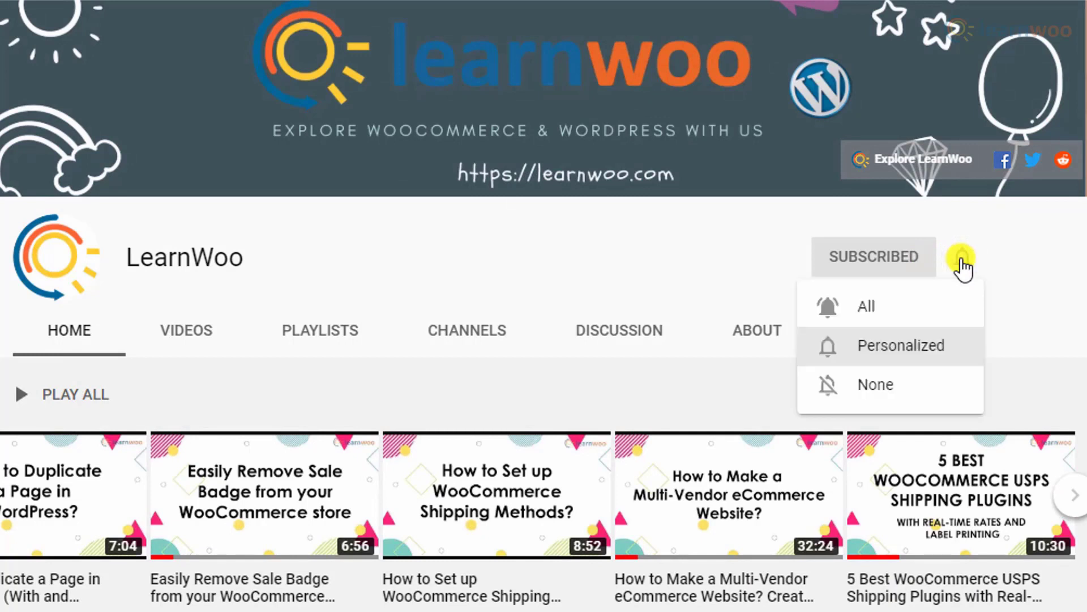
left_click(950, 308)
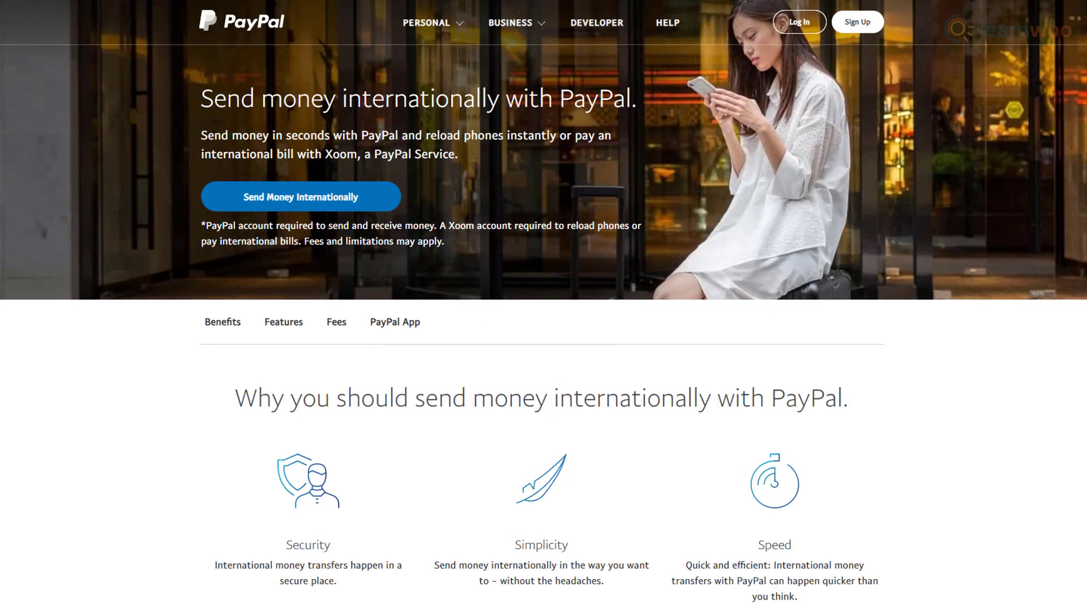
Step: Scroll PayPal's info page, then open account settings showing the convert-to-business option
scroll(543, 306, "down", 3)
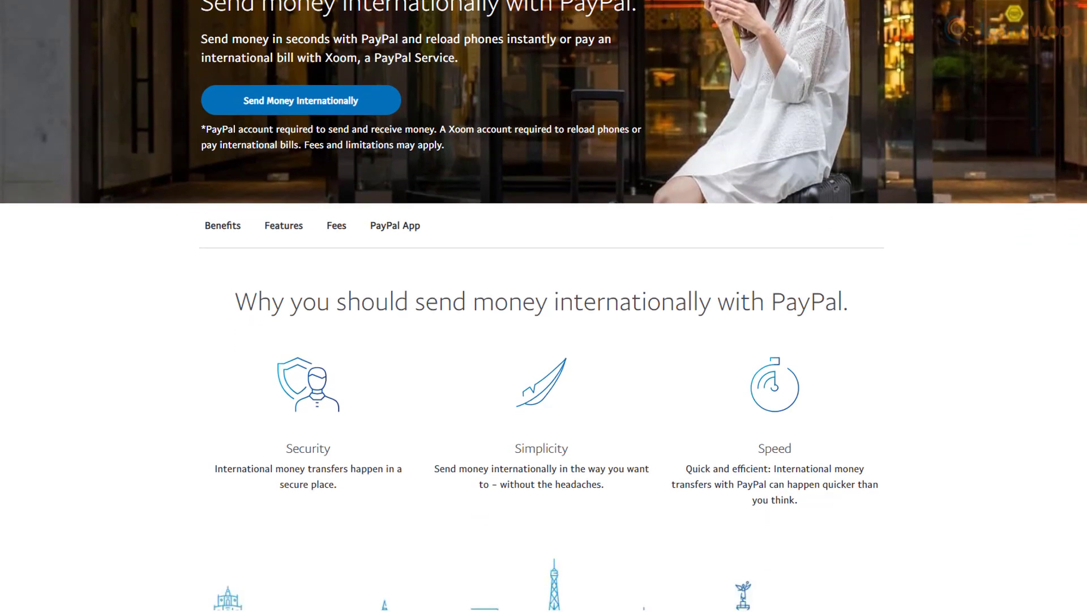
scroll(543, 306, "down", 4)
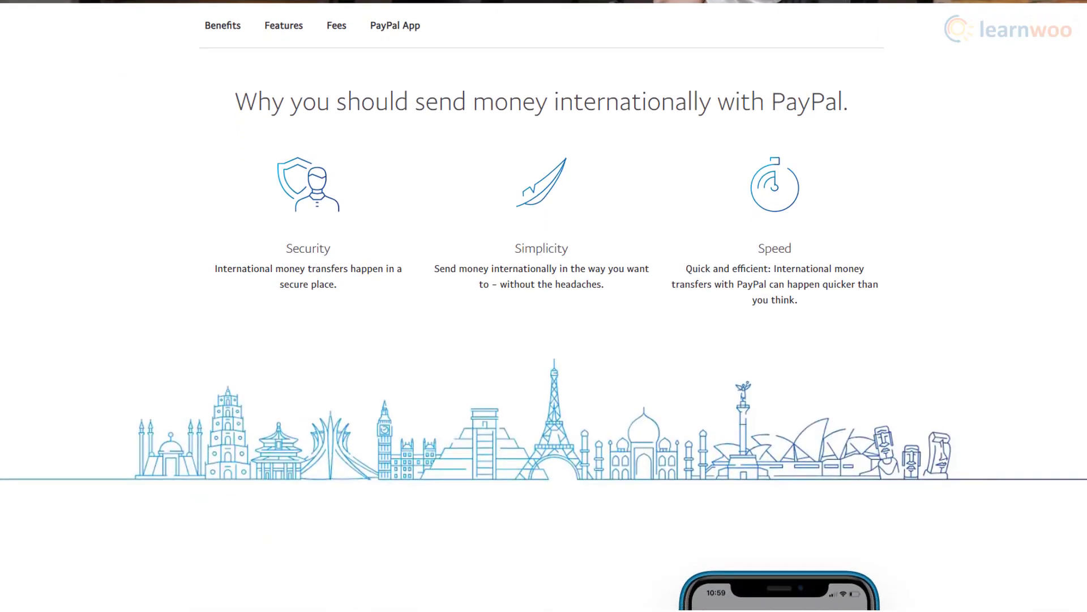
scroll(543, 306, "down", 2)
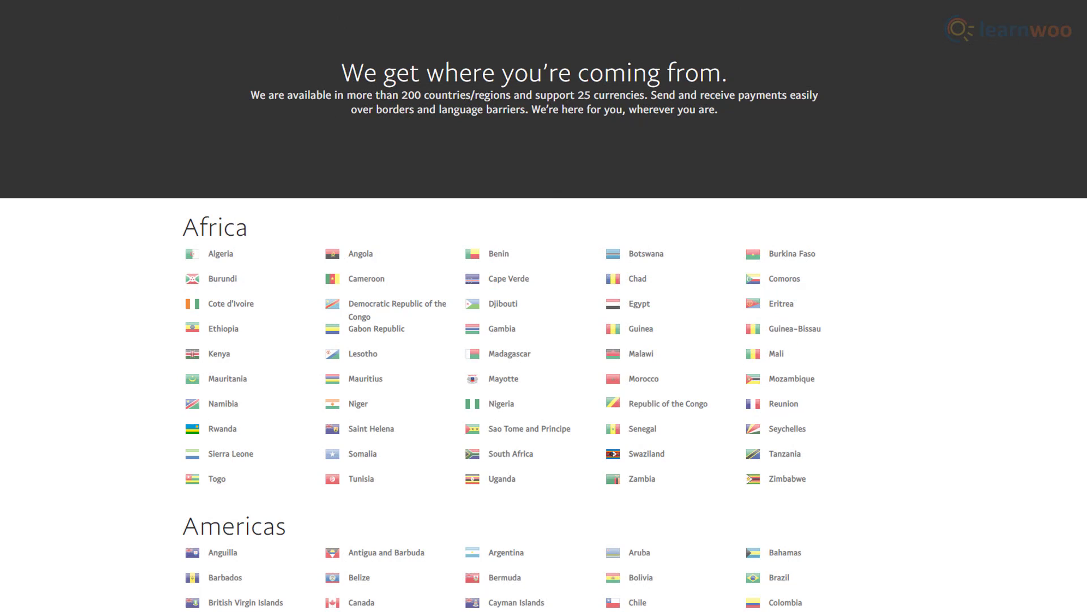
scroll(544, 306, "down", 3)
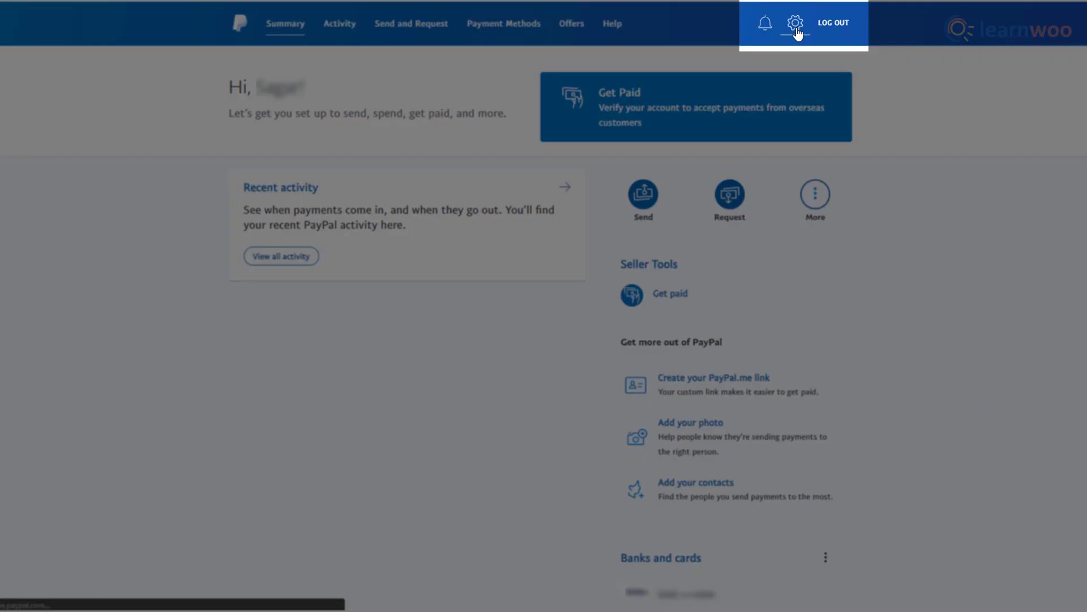
left_click(796, 24)
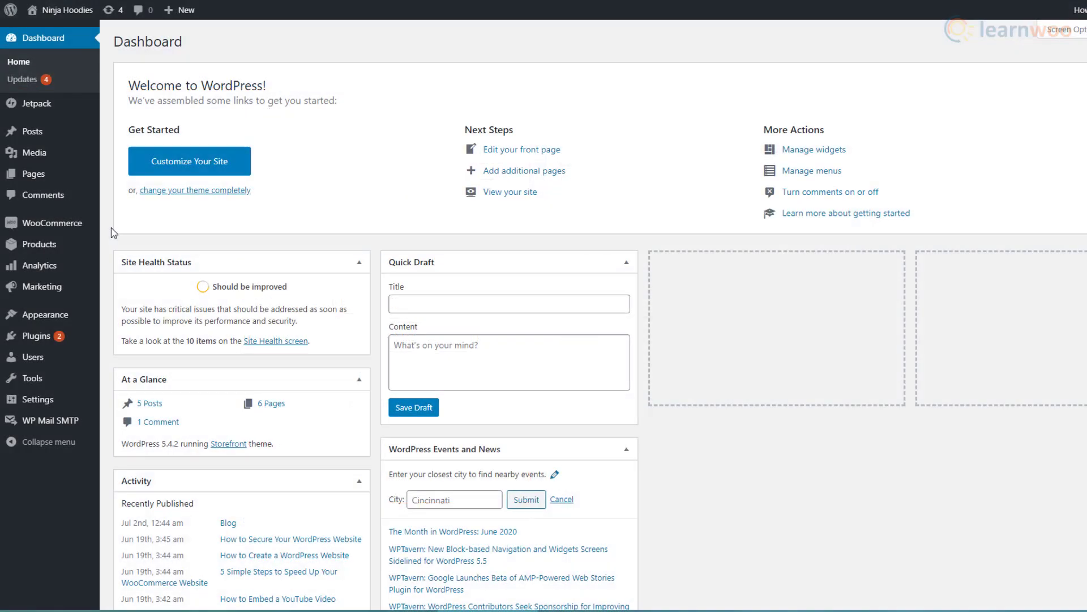
Step: Open PayPal's settings under WooCommerce > Settings > Payments and review its options
mouse_move(94, 228)
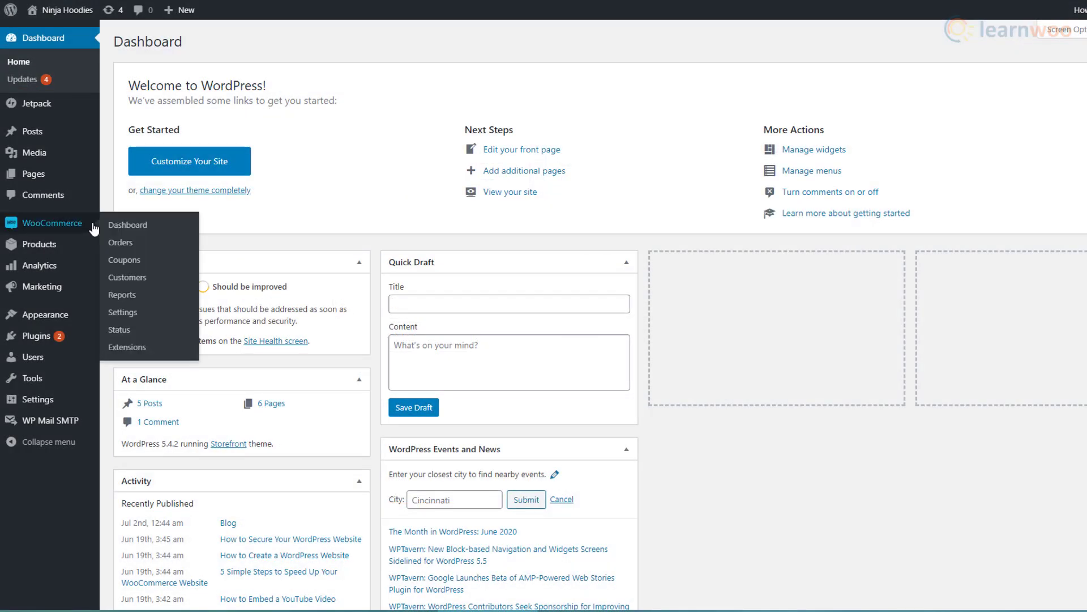
left_click(134, 312)
left_click(331, 123)
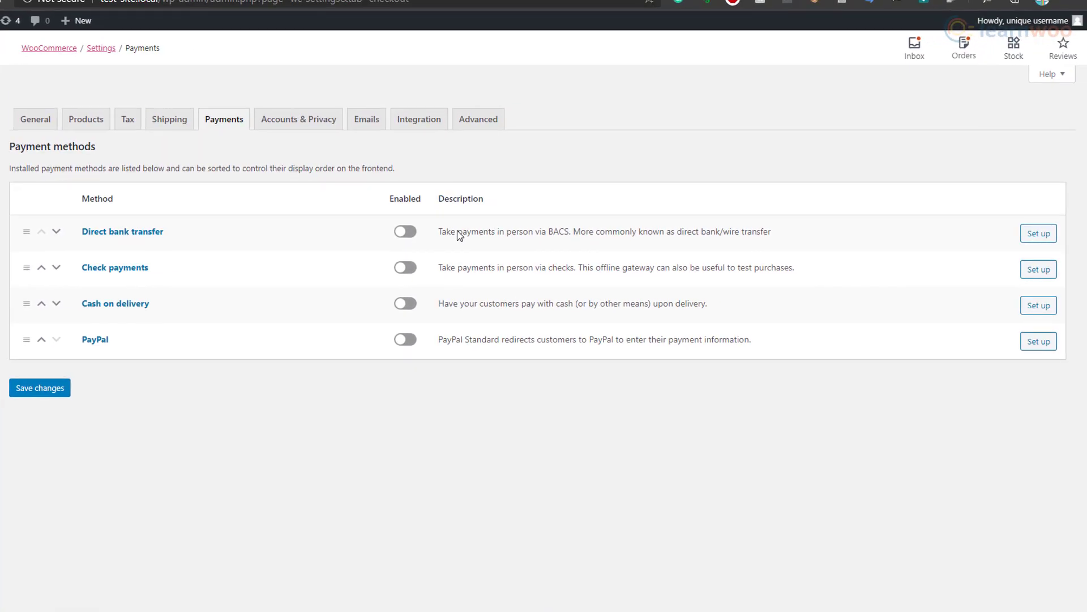
left_click(1024, 351)
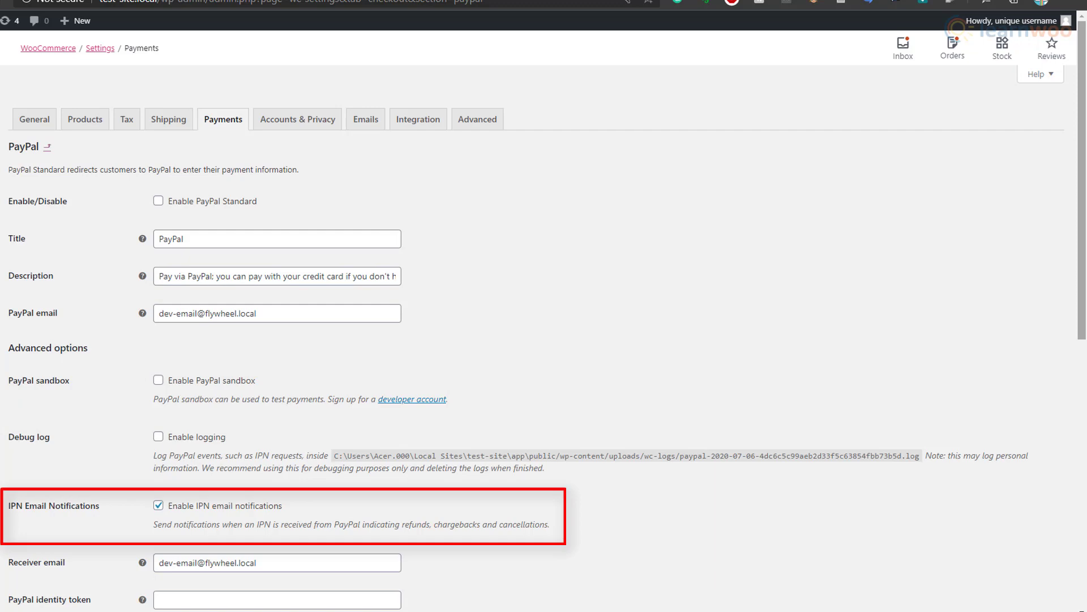
scroll(544, 340, "down", 9)
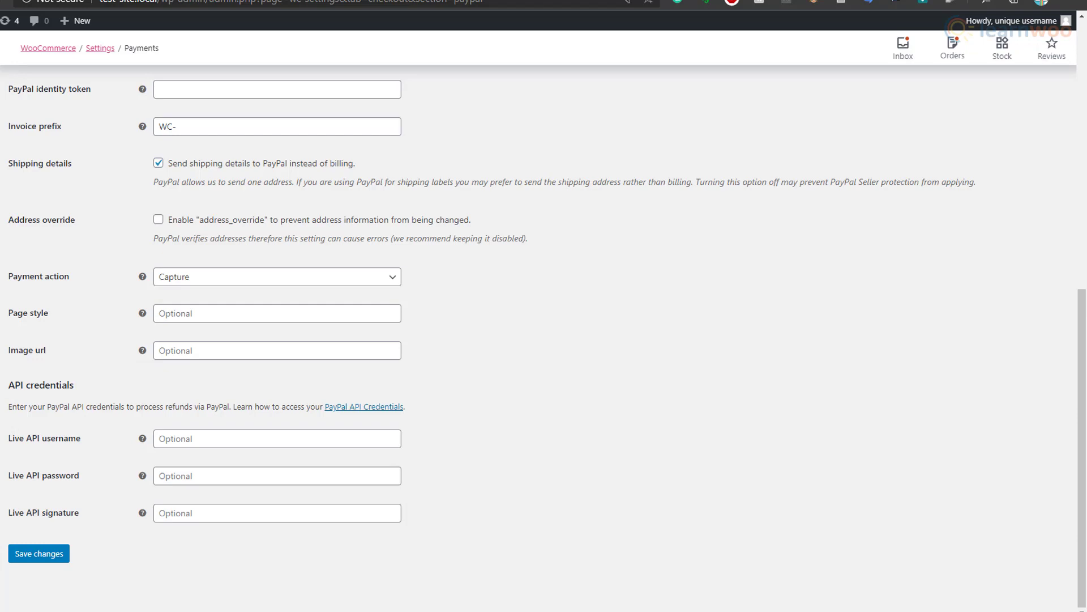
scroll(326, 197, "up", 9)
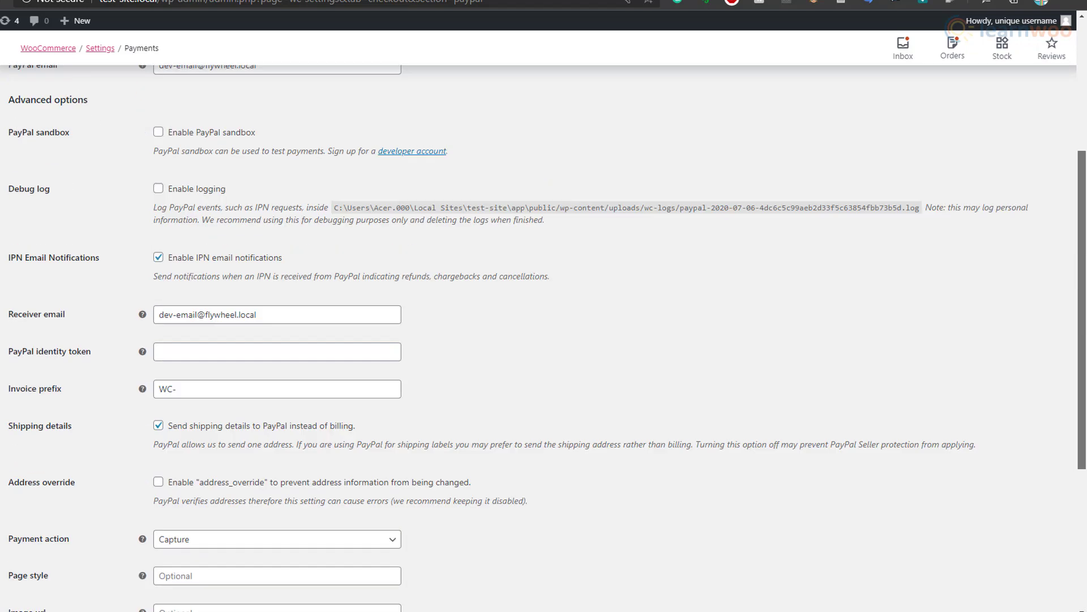
scroll(645, 320, "down", 9)
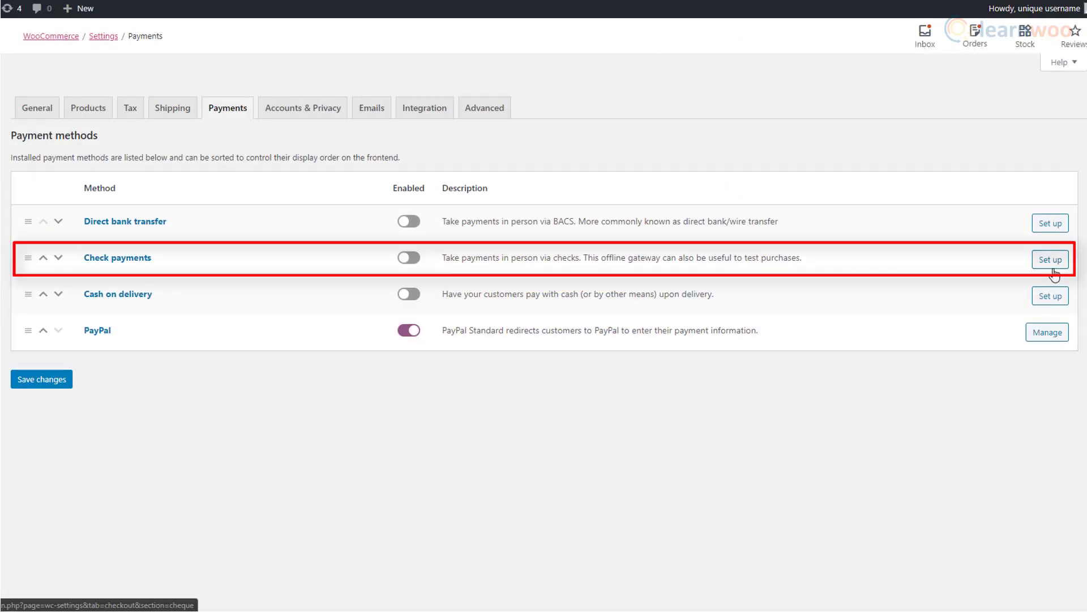
Step: Enable and save Check payments, then select it on the checkout page
left_click(1051, 264)
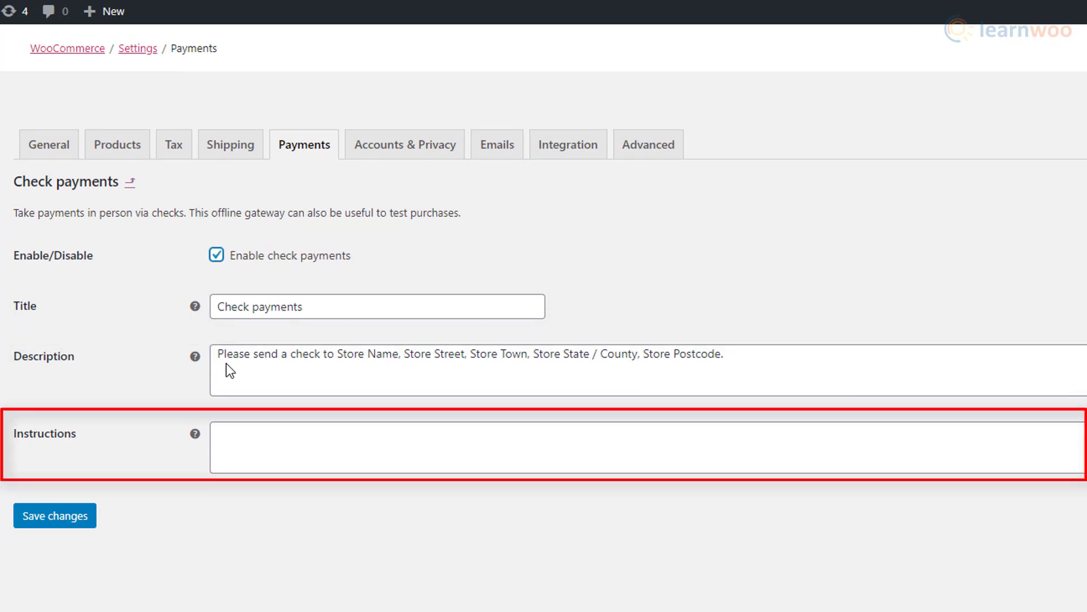
left_click(73, 520)
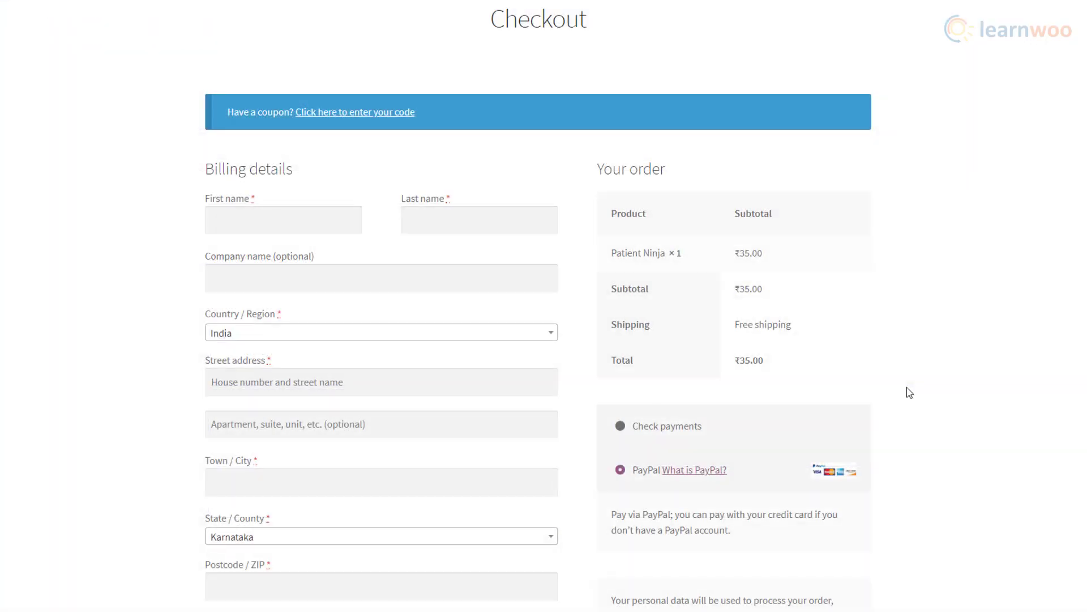
left_click(790, 429)
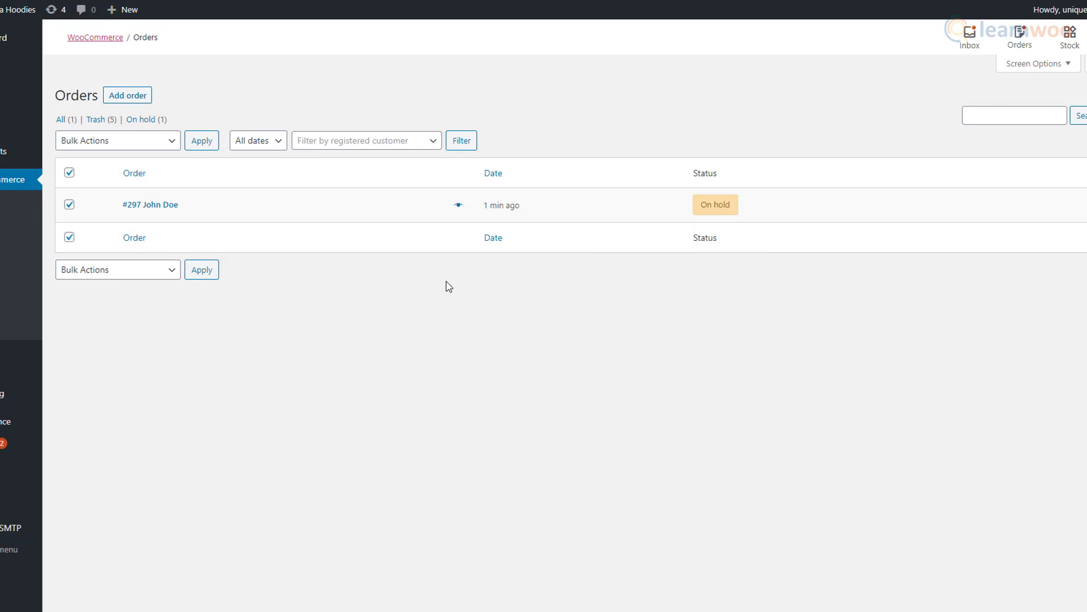
Step: Change order #297's status to Completed
left_click(556, 216)
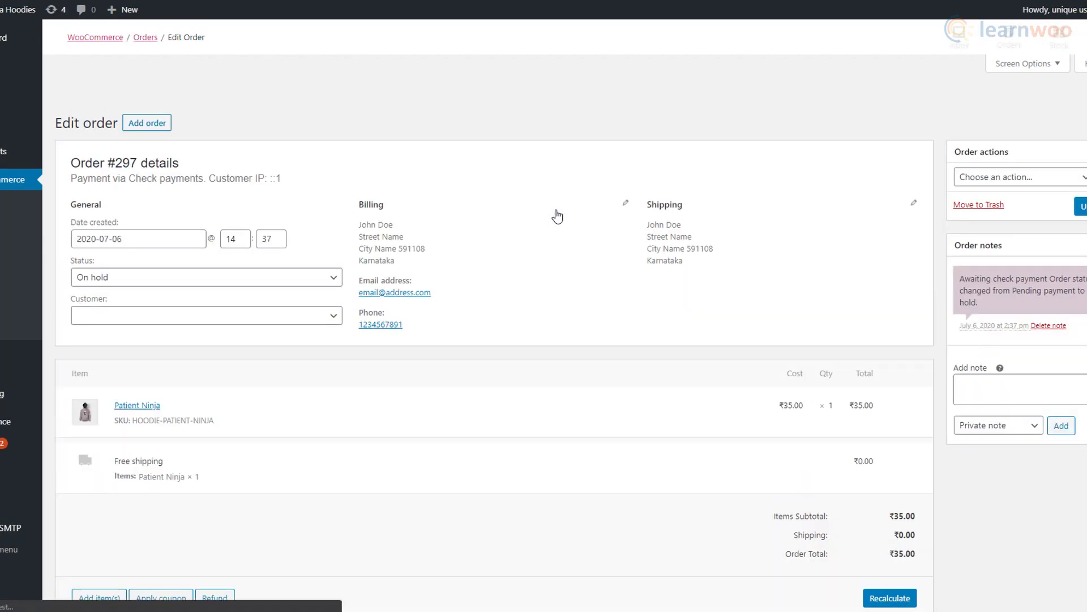
left_click(331, 251)
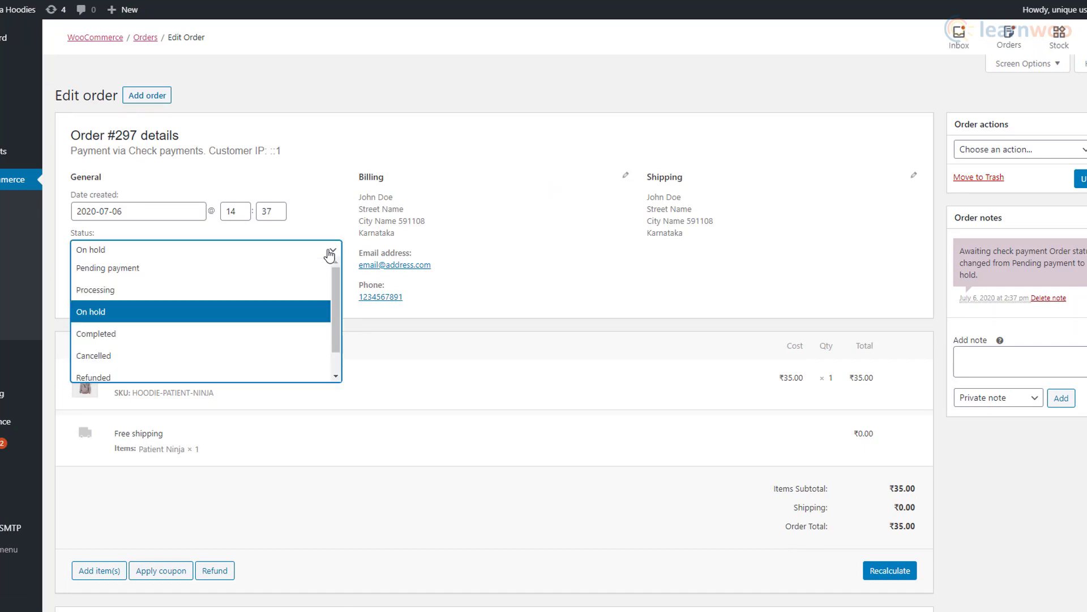
left_click(229, 334)
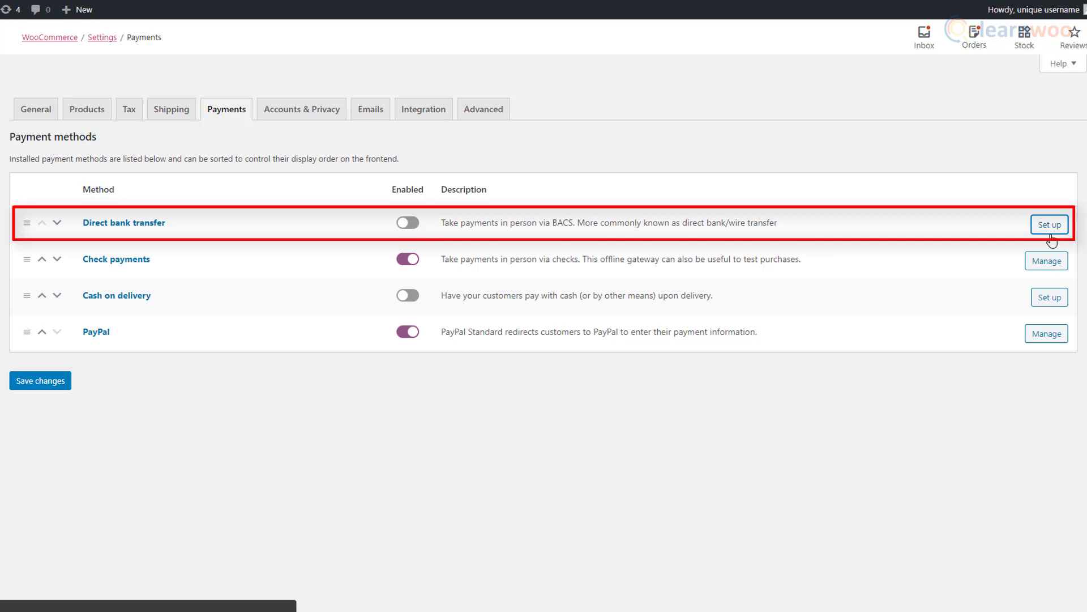
Step: Enable and save Direct bank transfer, then select it on the checkout page
left_click(1050, 231)
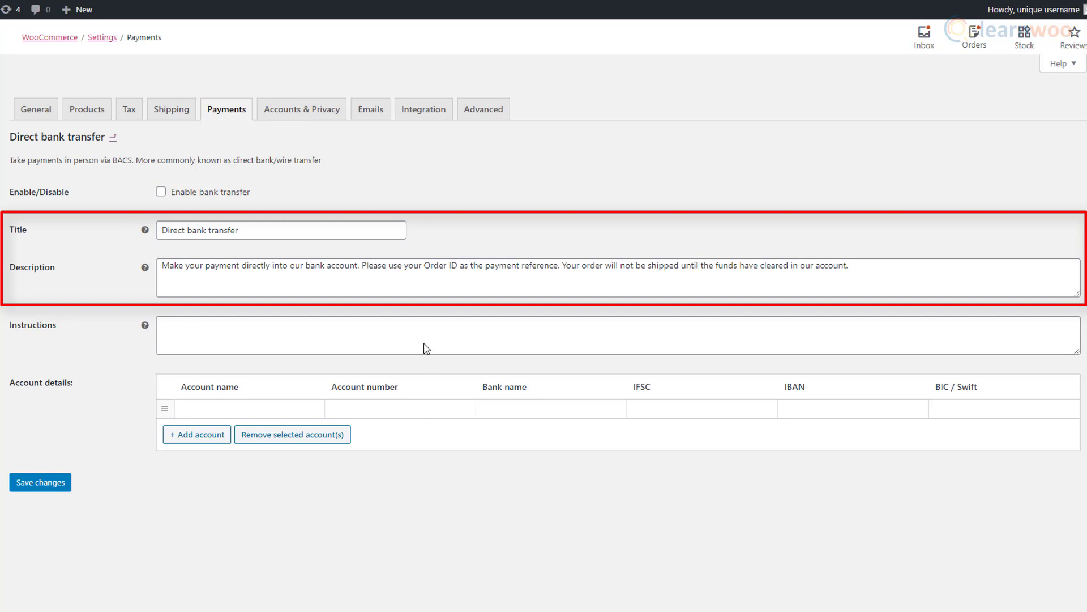
left_click(49, 486)
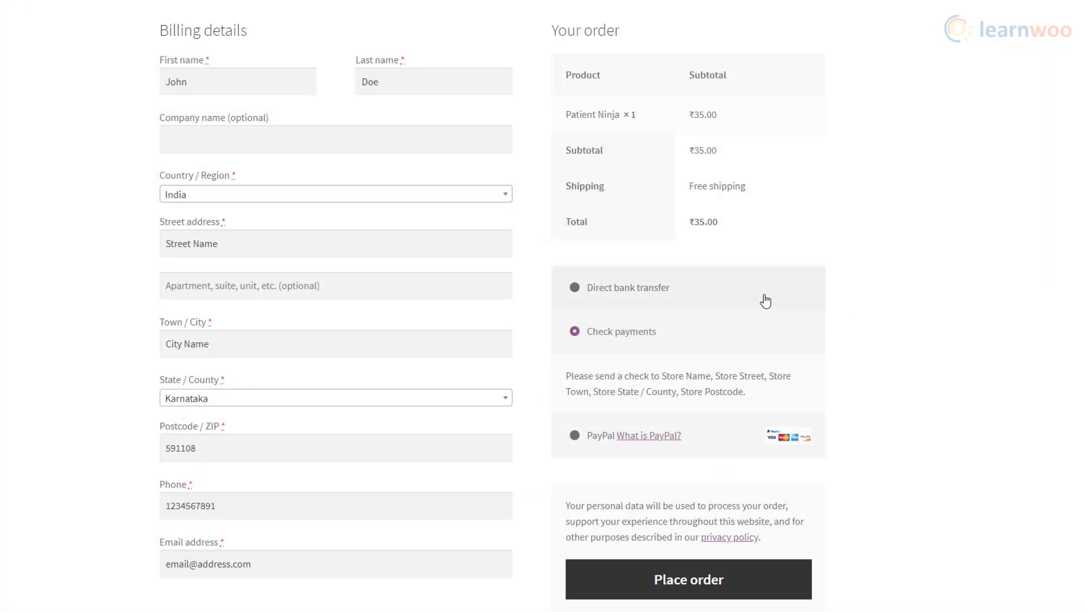
left_click(764, 301)
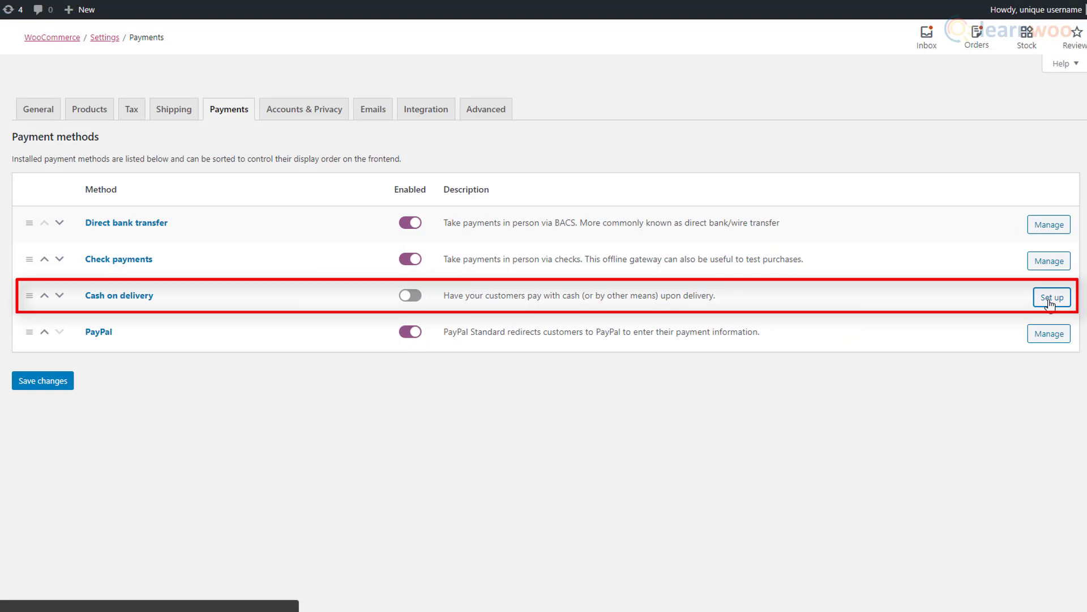
Step: Open the Cash on delivery settings to enable it
left_click(1051, 298)
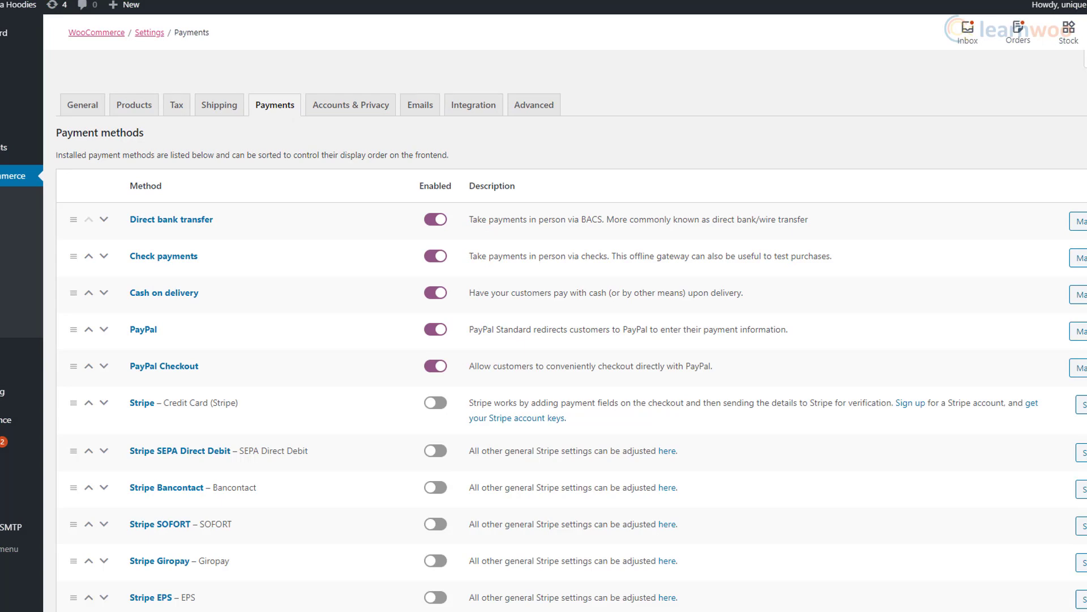
Step: Scroll the Payments list past the PayPal Checkout and Stripe rows
scroll(565, 329, "down", 3)
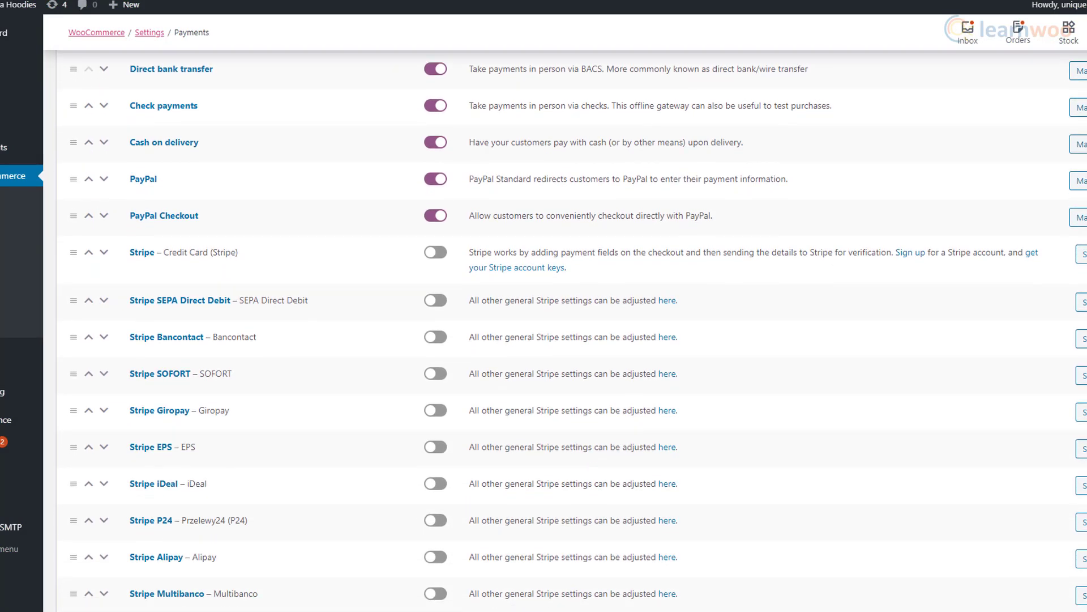
scroll(564, 328, "down", 3)
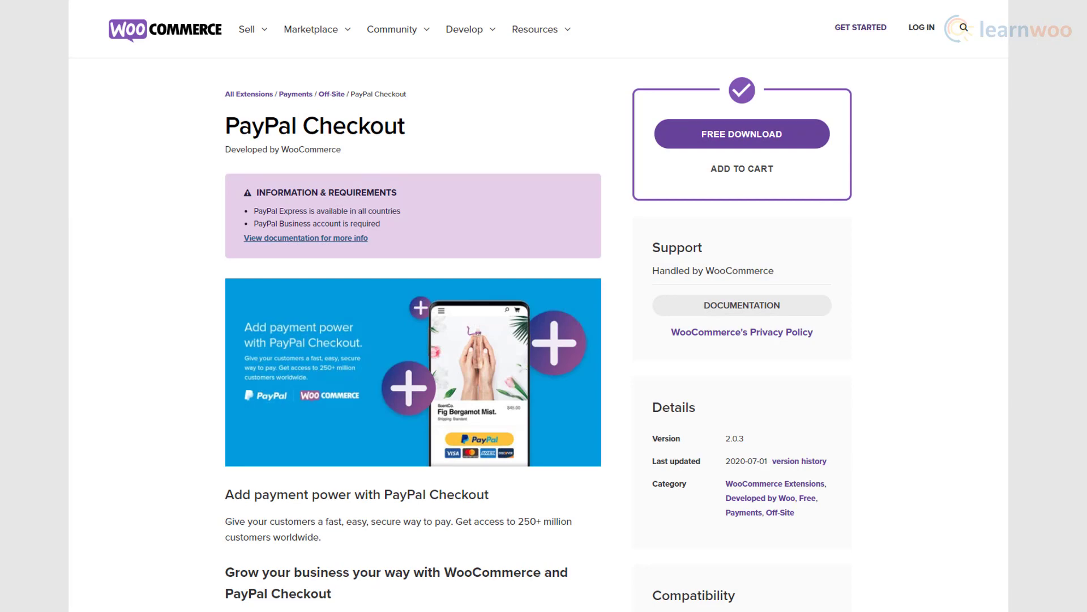
Step: Scroll through the PayPal Checkout extension page on WooCommerce.com
scroll(538, 306, "down", 4)
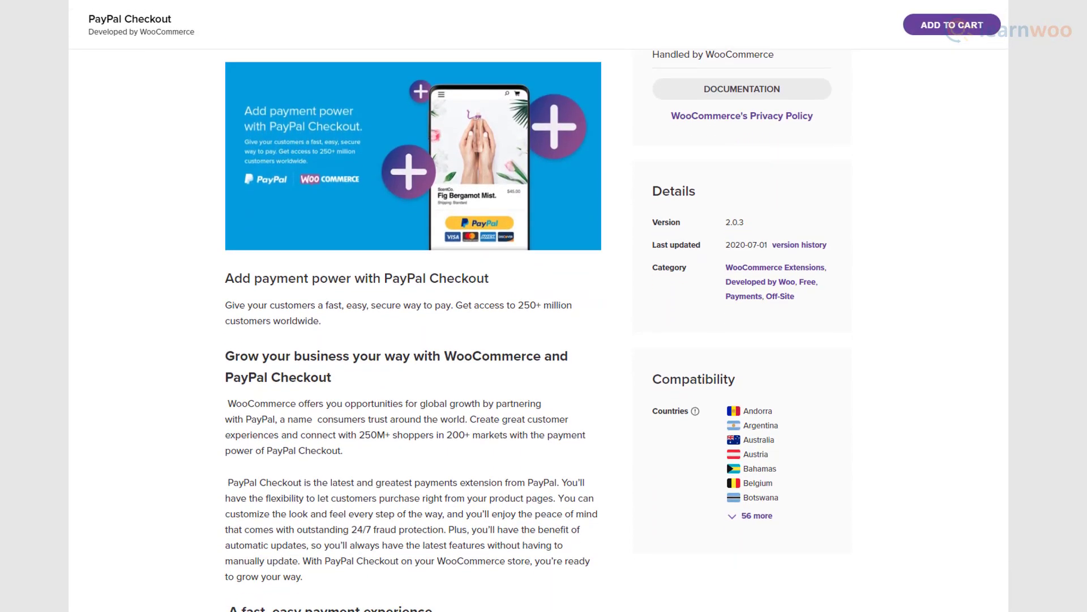
scroll(538, 306, "down", 4)
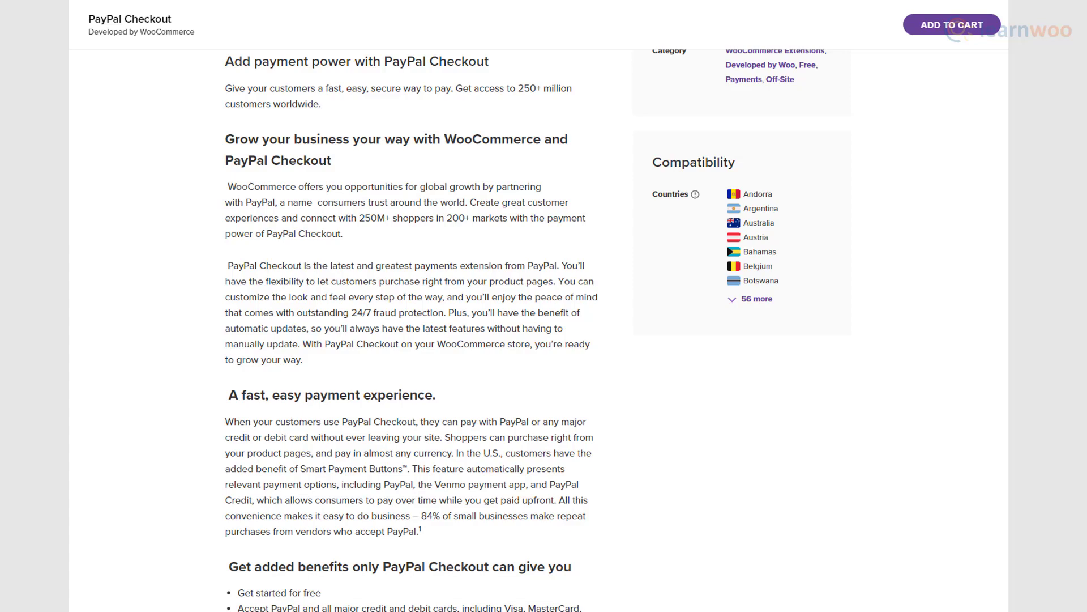
scroll(538, 306, "down", 5)
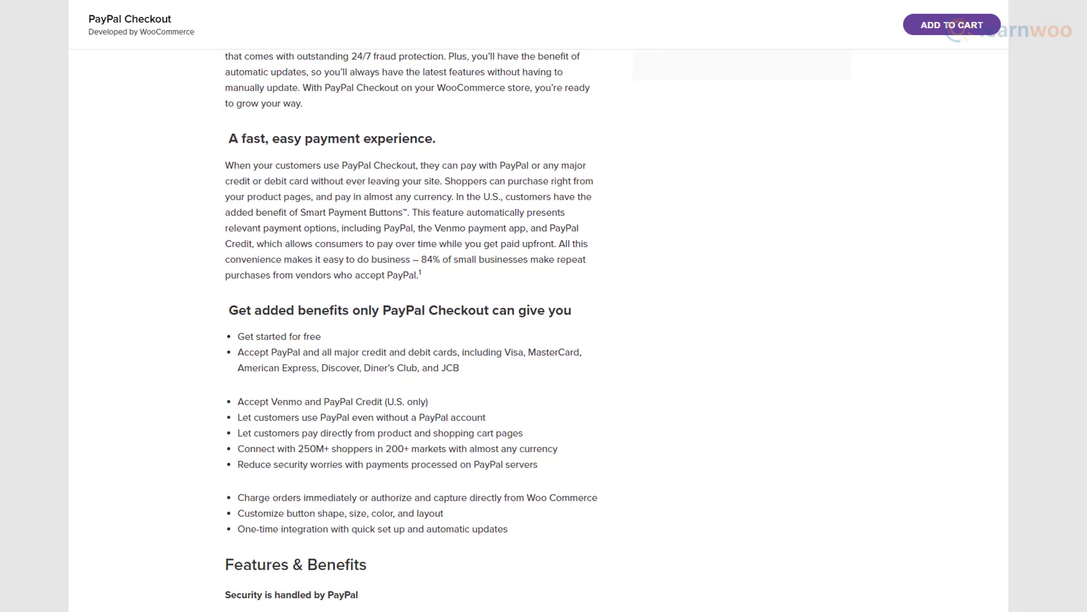
scroll(538, 306, "down", 2)
scroll(538, 306, "up", 5)
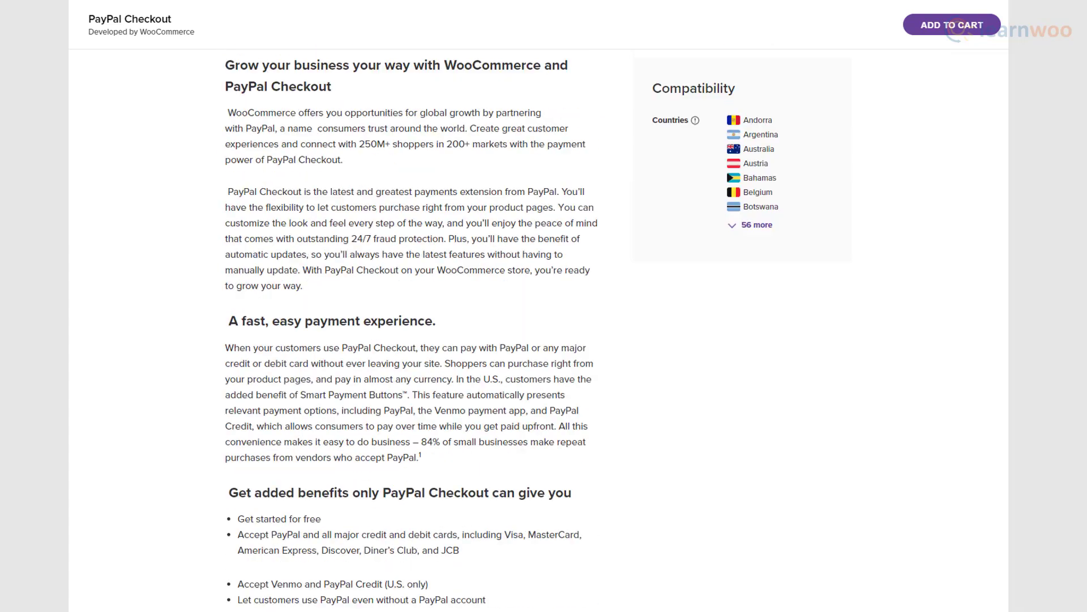
scroll(538, 306, "up", 9)
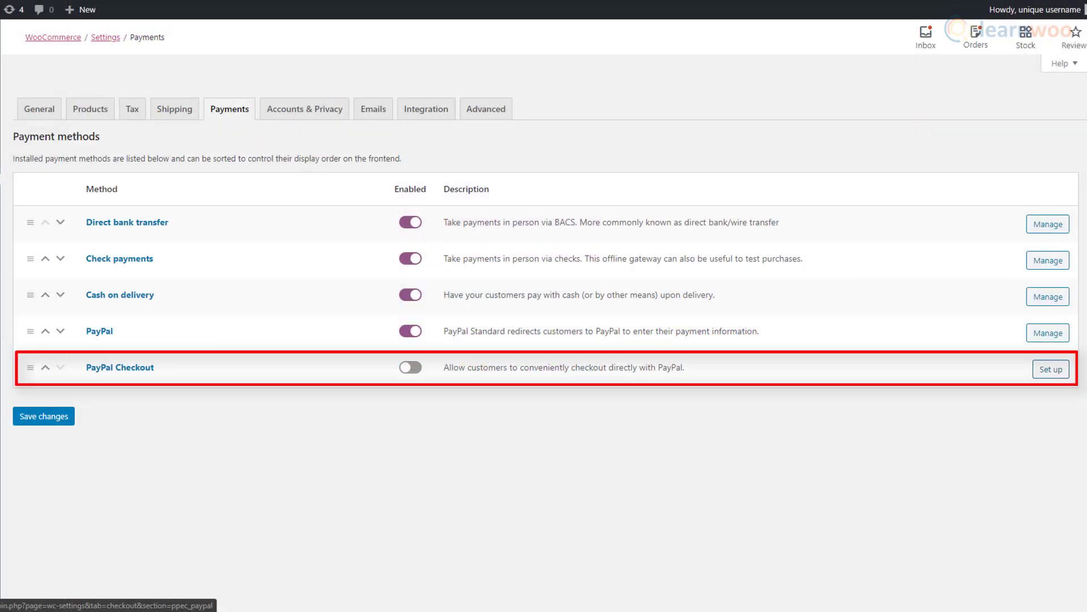
Step: Open PayPal Checkout's settings, leave Environment on Live, and scroll through its credential, checkout and button options
left_click(1051, 368)
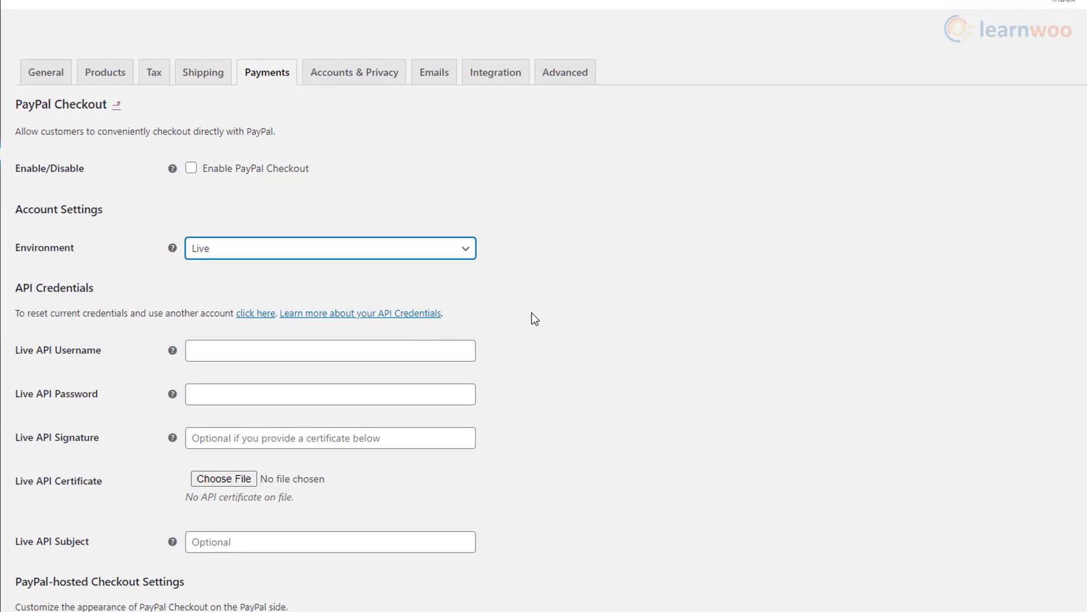
left_click(463, 256)
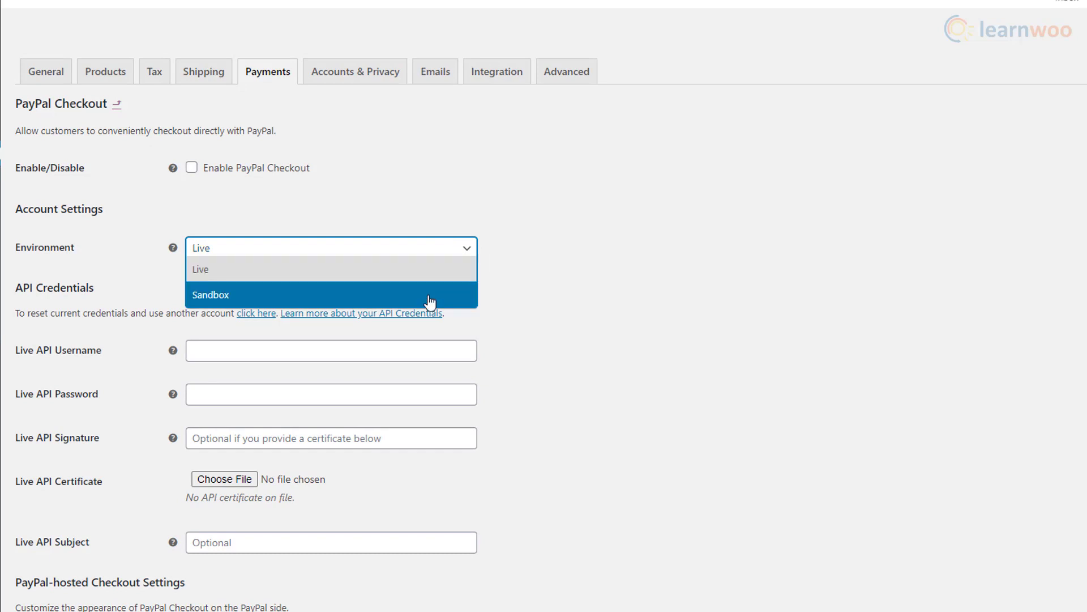
left_click(468, 254)
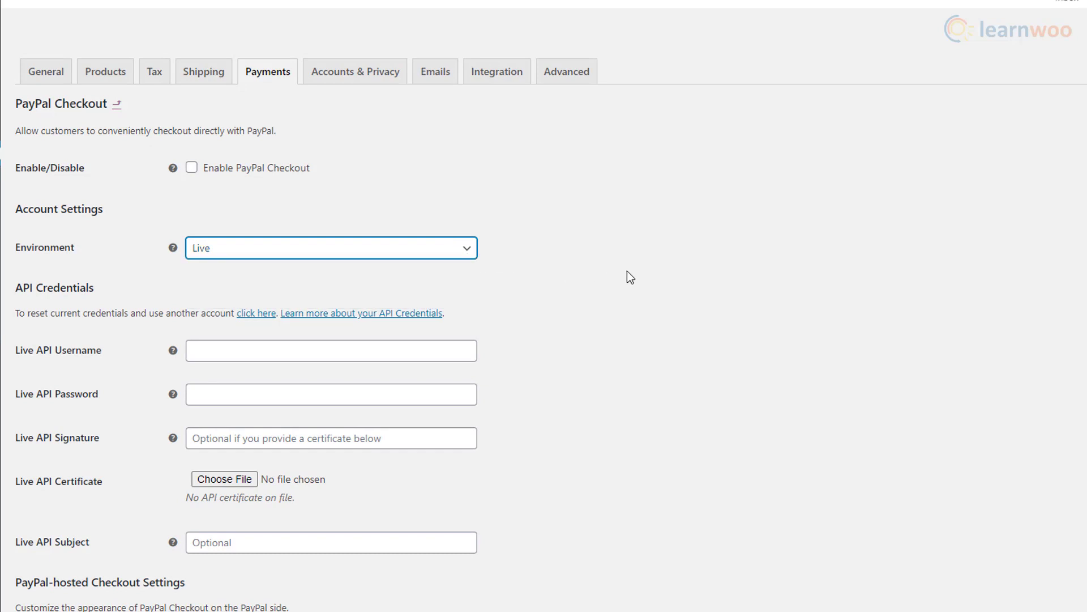
scroll(651, 271, "down", 2)
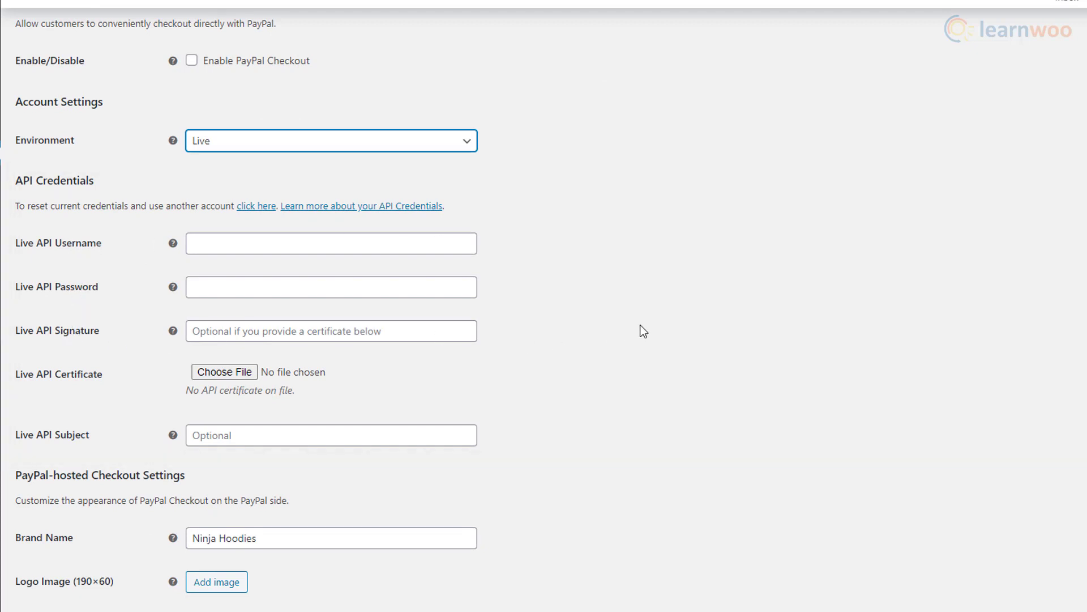
scroll(644, 331, "down", 5)
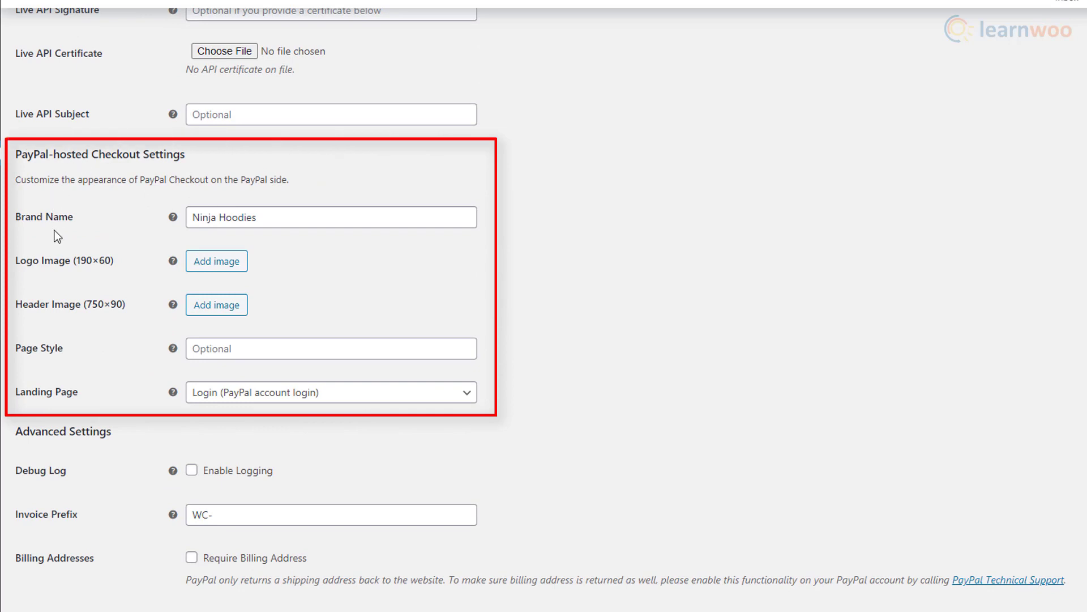
scroll(600, 383, "down", 7)
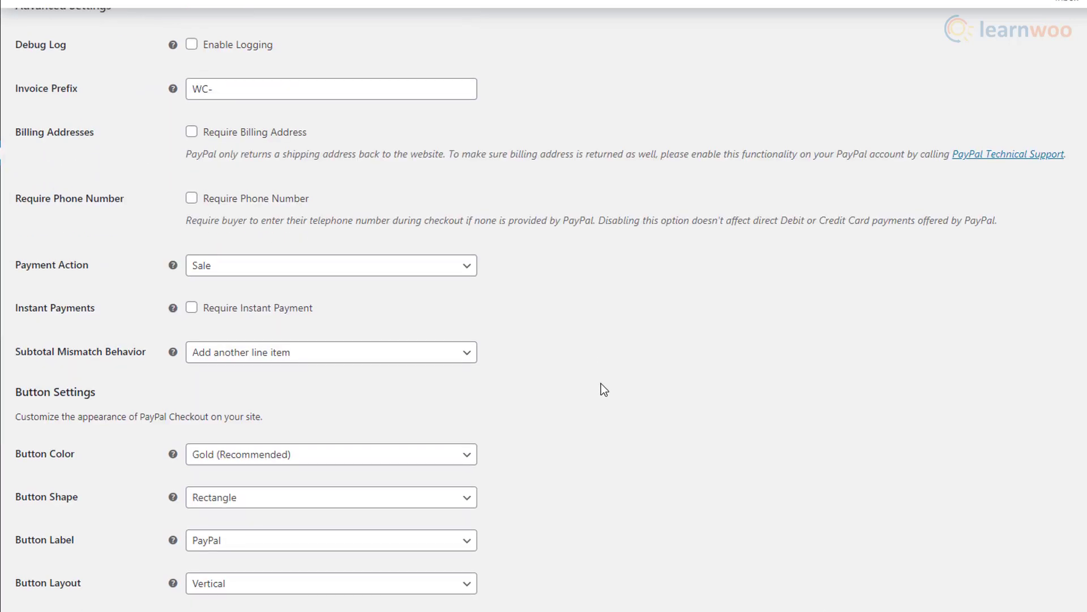
scroll(601, 382, "down", 2)
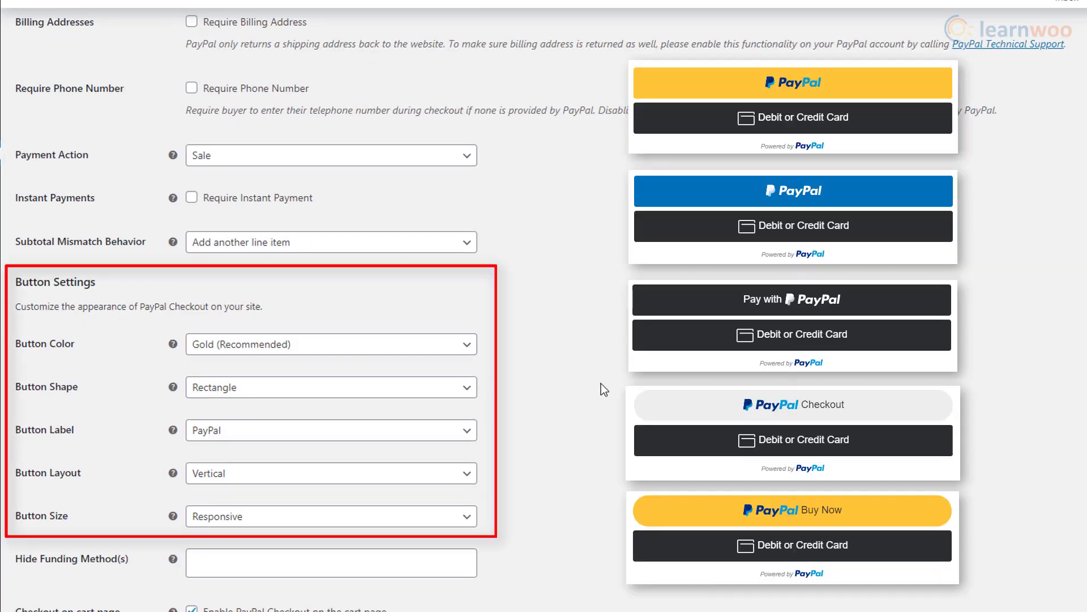
scroll(600, 383, "up", 4)
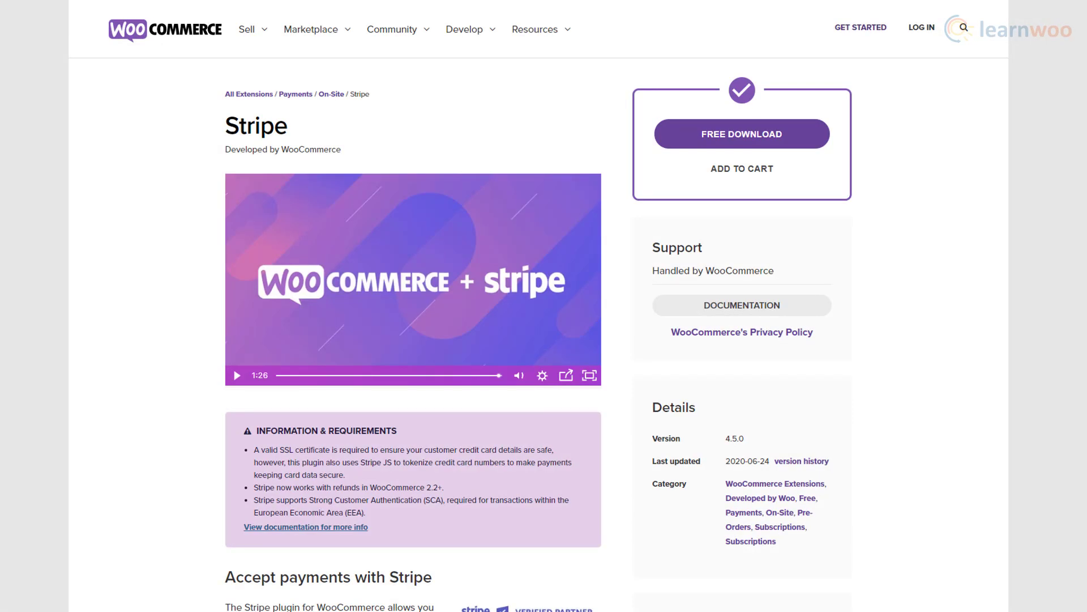
Step: Scroll down the free Stripe extension page (version 4.5.0) to read its benefits
scroll(539, 306, "down", 3)
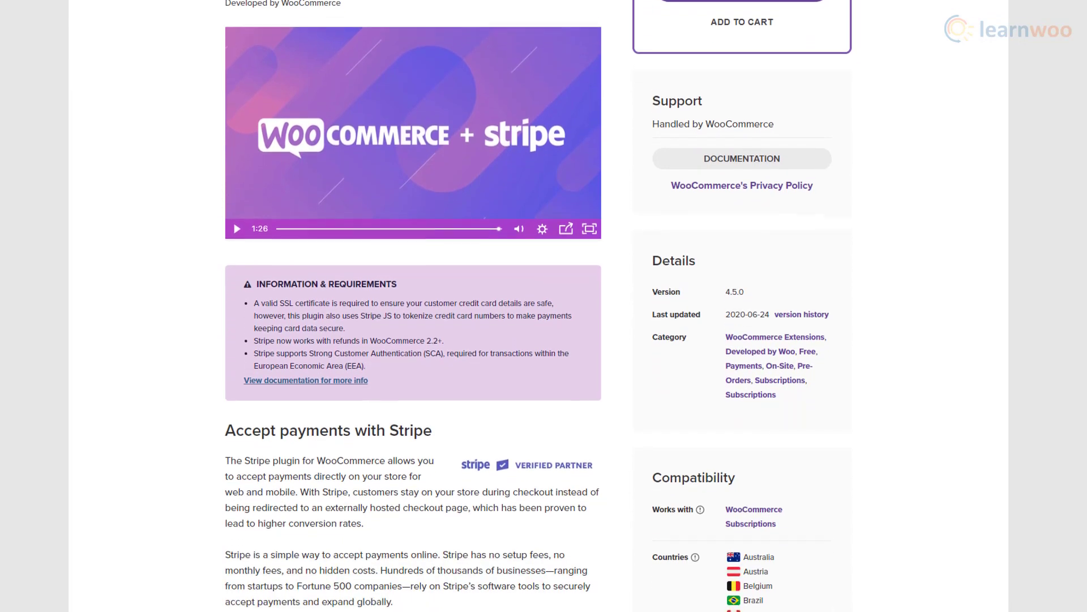
scroll(539, 306, "down", 3)
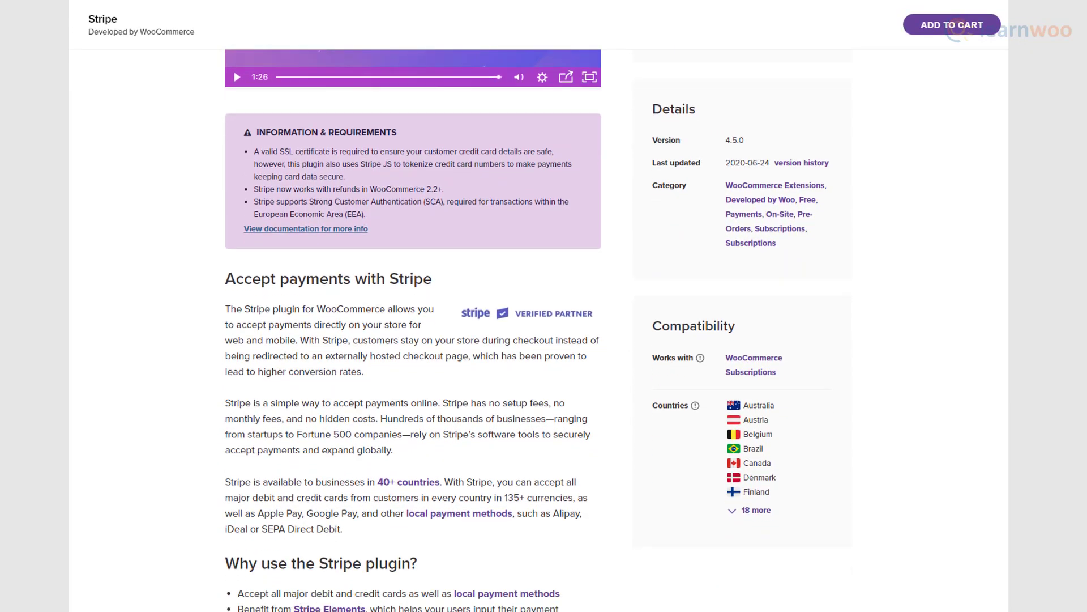
scroll(539, 306, "down", 4)
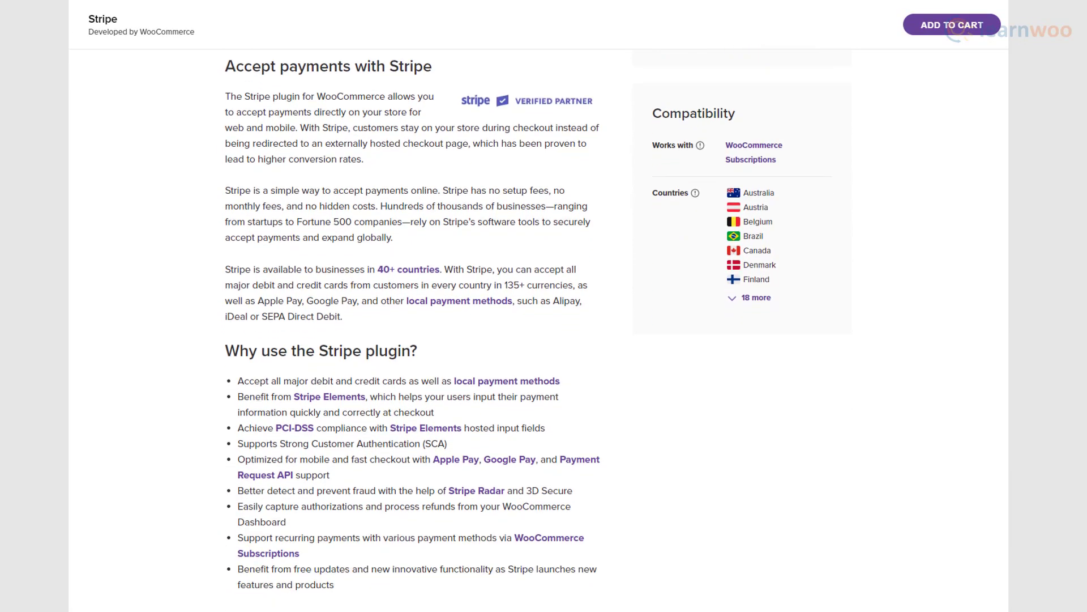
scroll(539, 305, "down", 3)
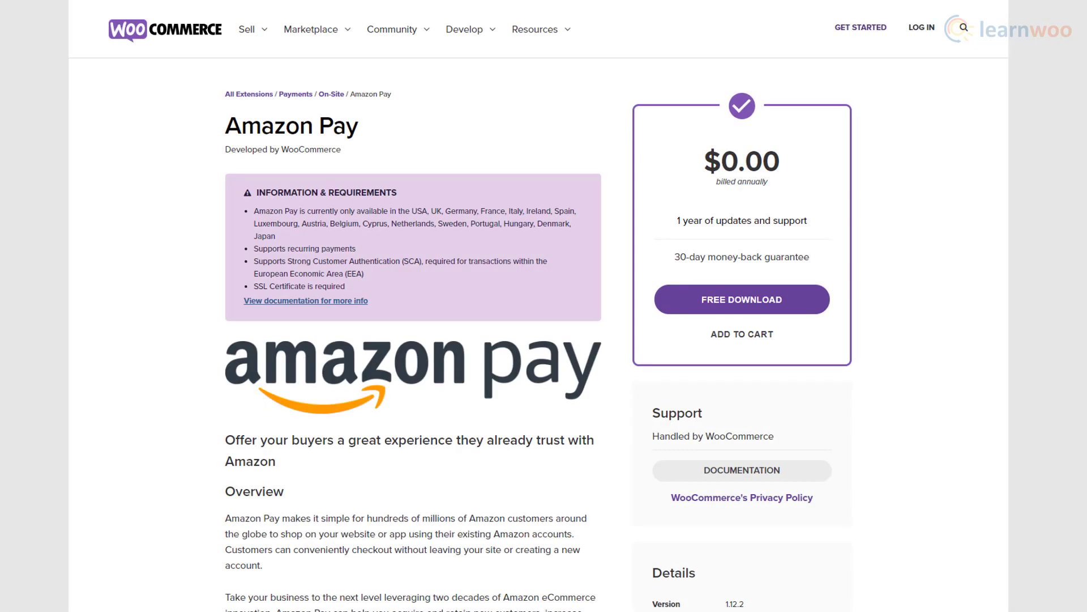
Step: Scroll through the free Amazon Pay extension page (version 1.12.2, $0.00)
scroll(538, 306, "down", 4)
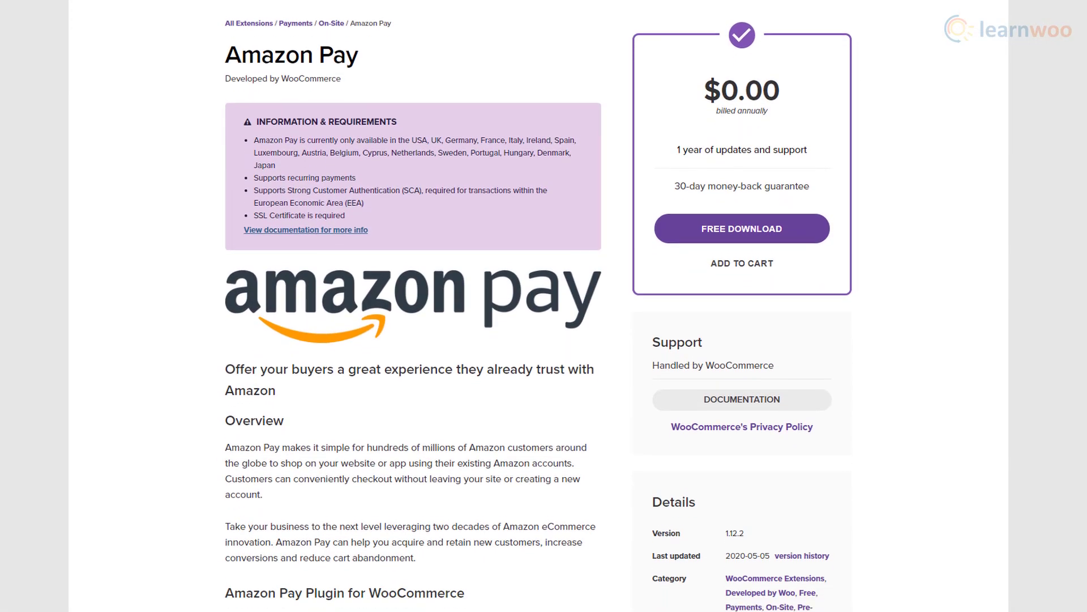
scroll(538, 311, "down", 3)
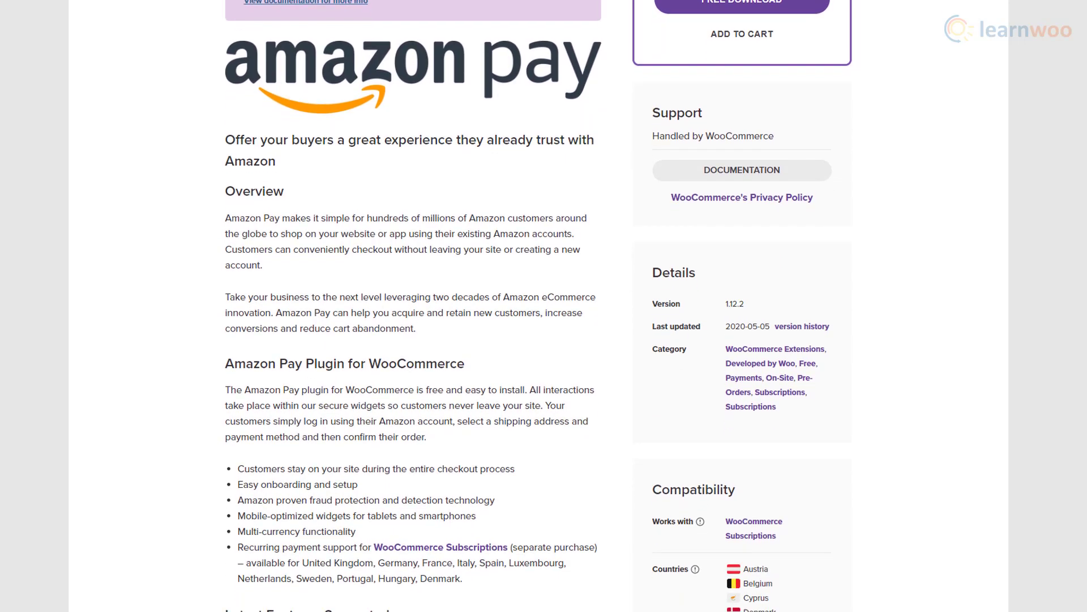
scroll(538, 306, "down", 3)
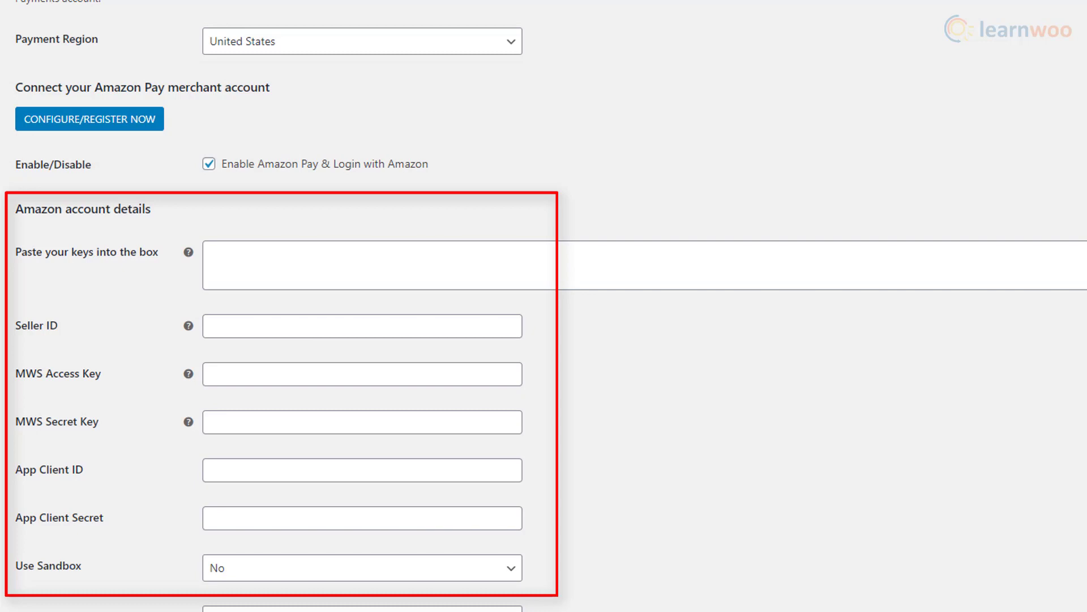
scroll(362, 306, "down", 15)
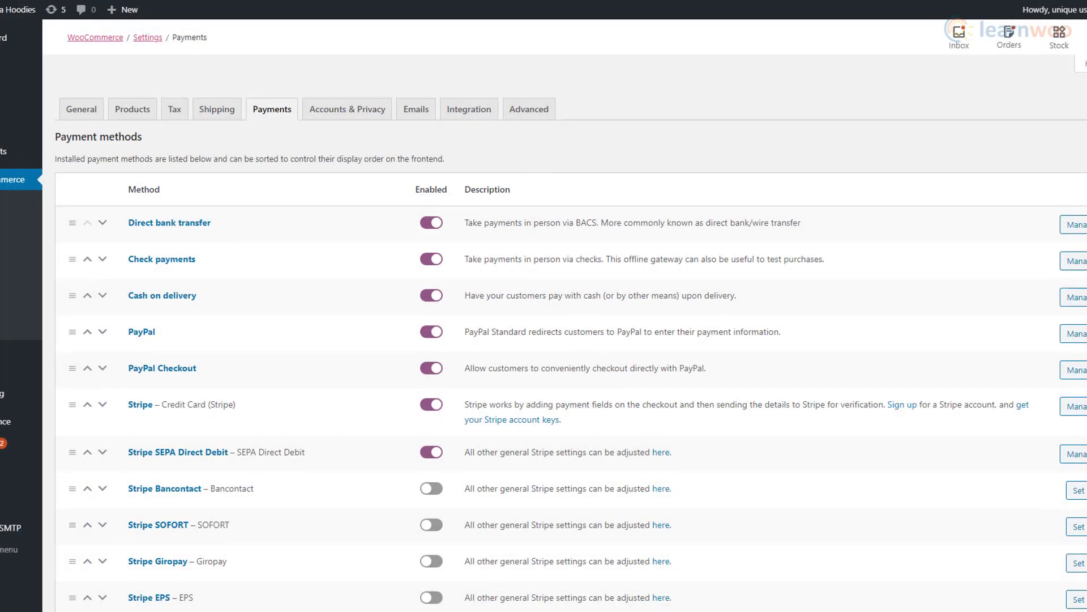
Step: Scroll the Payments list to confirm offline methods, PayPal, Stripe, SEPA and Amazon Pay are enabled
scroll(565, 329, "down", 2)
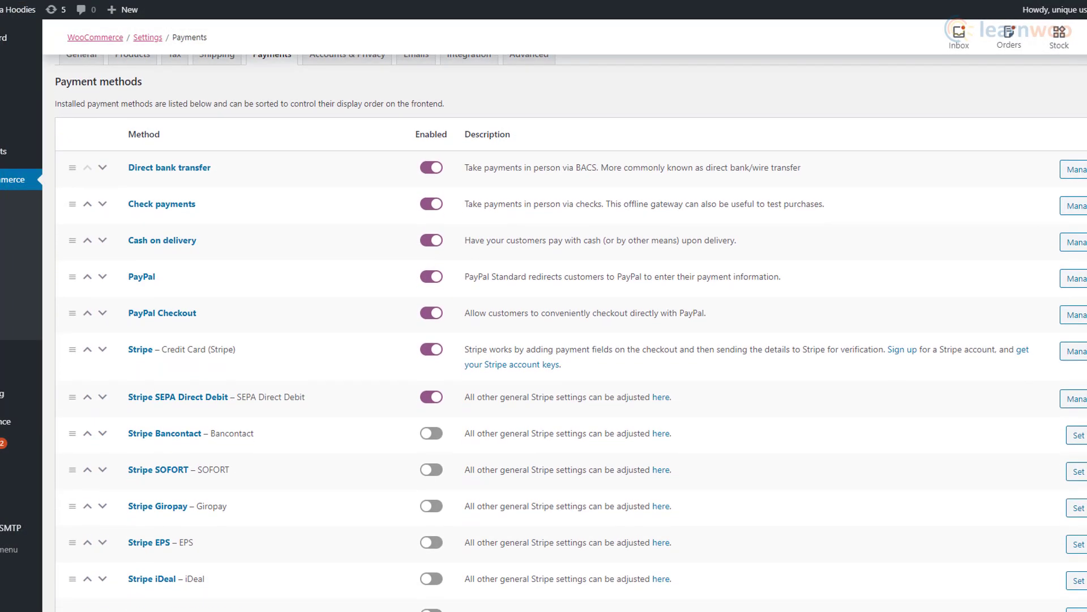
scroll(564, 330, "down", 2)
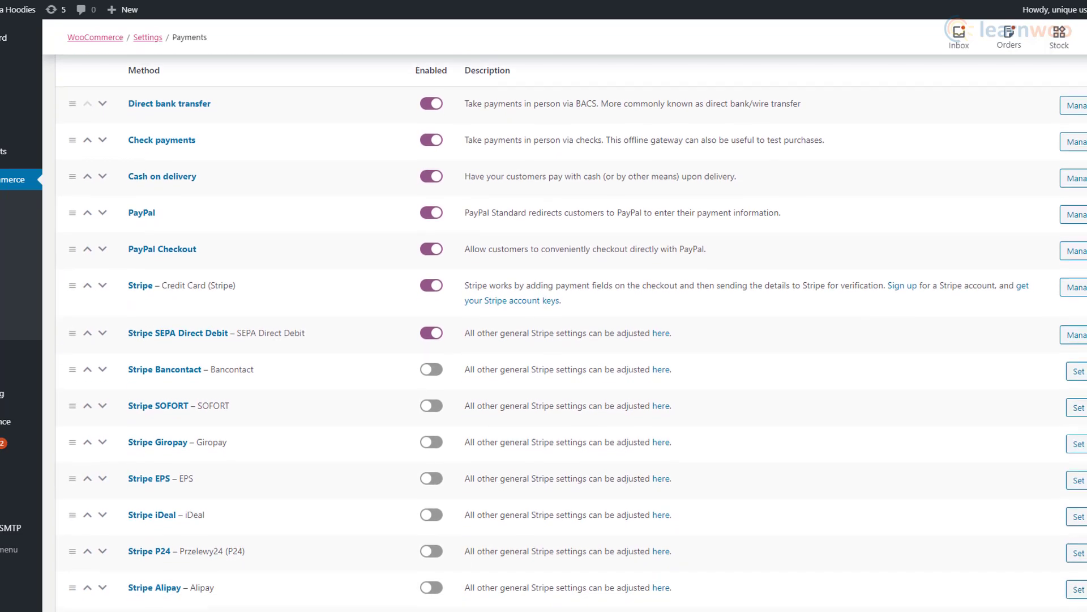
scroll(564, 330, "down", 2)
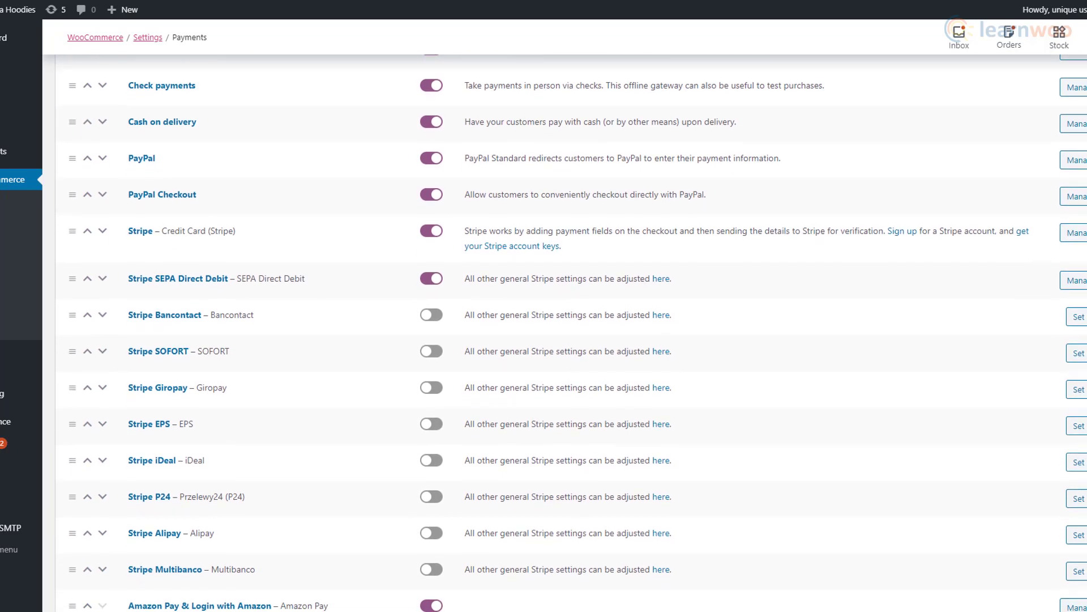
scroll(565, 329, "down", 2)
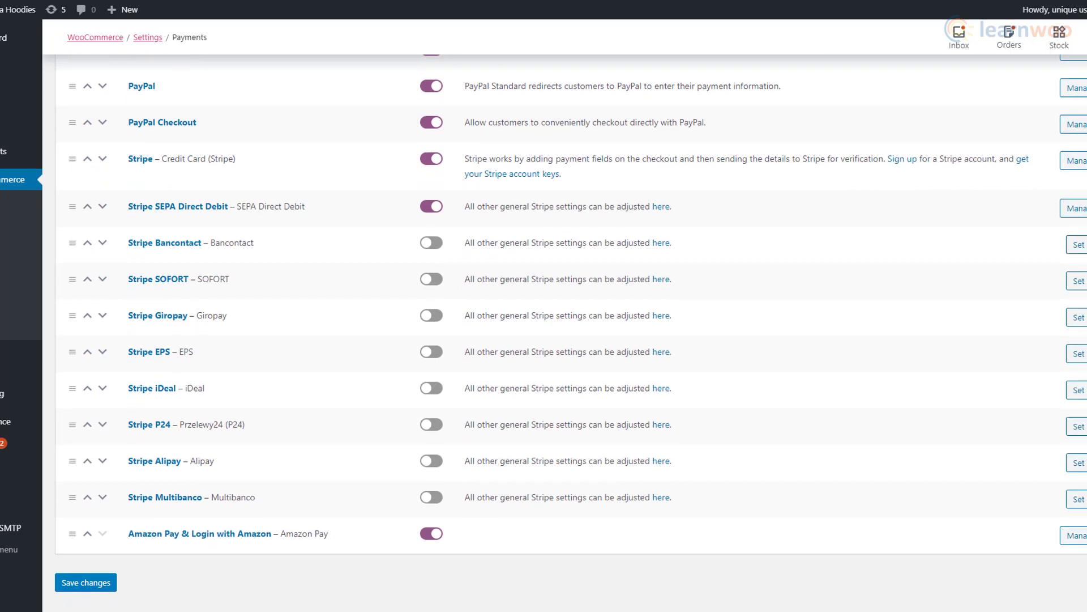
scroll(565, 330, "down", 1)
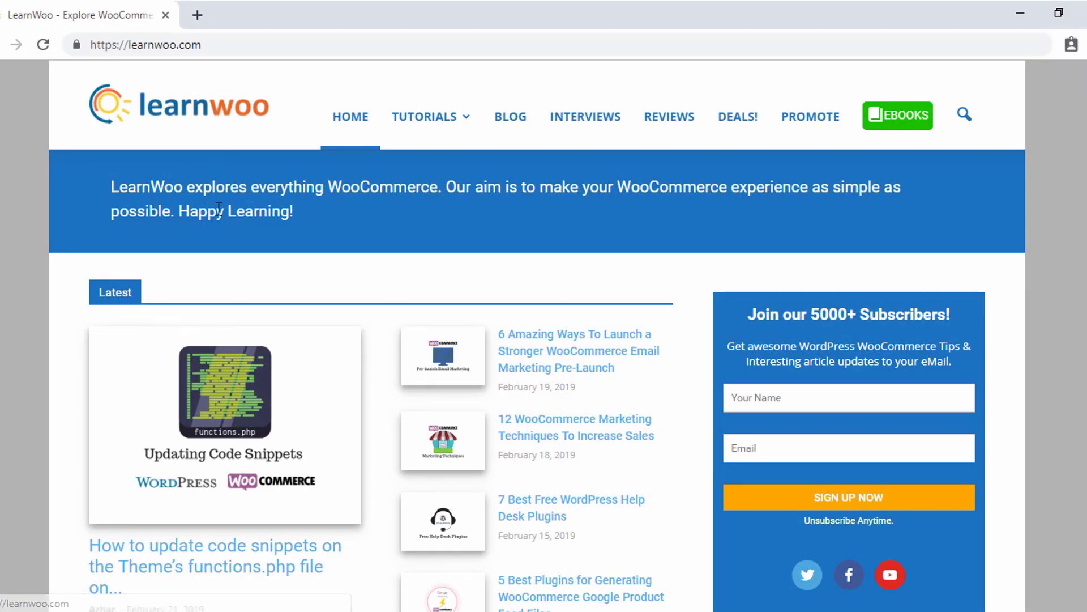
scroll(527, 442, "down", 9)
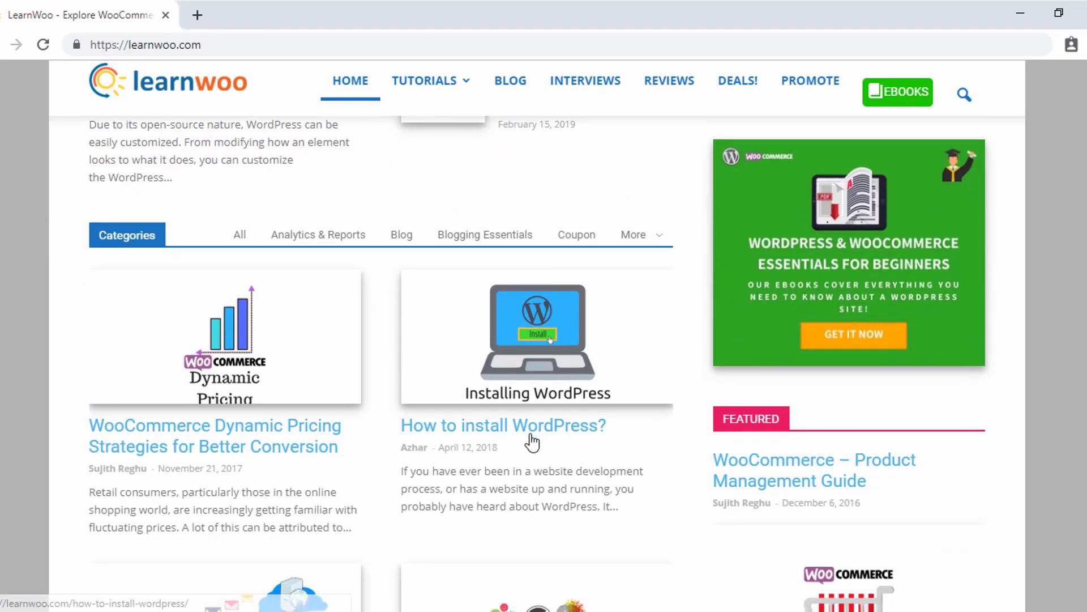
scroll(531, 439, "up", 10)
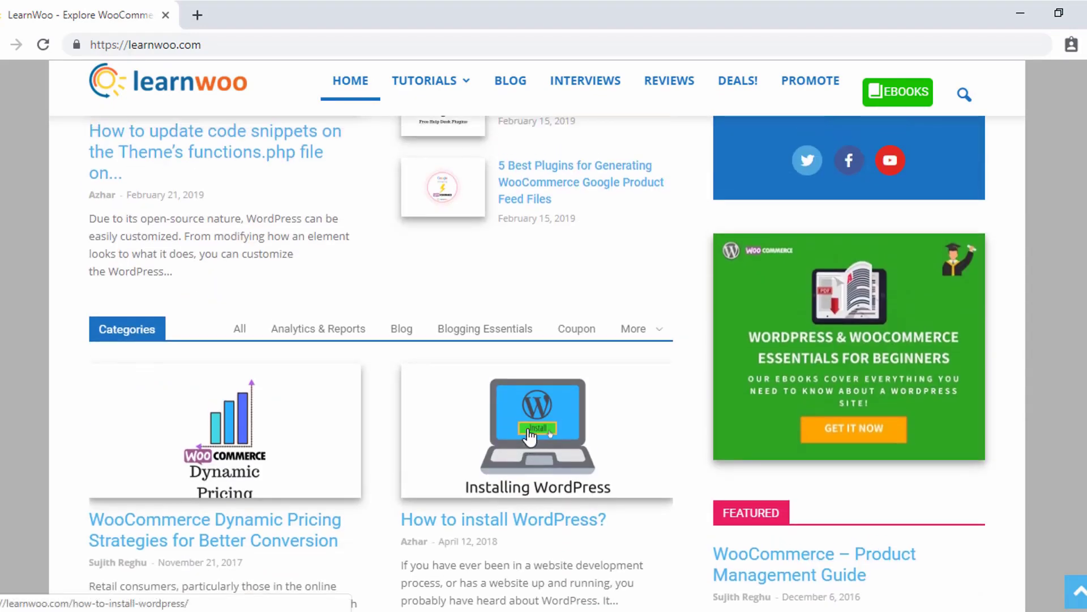